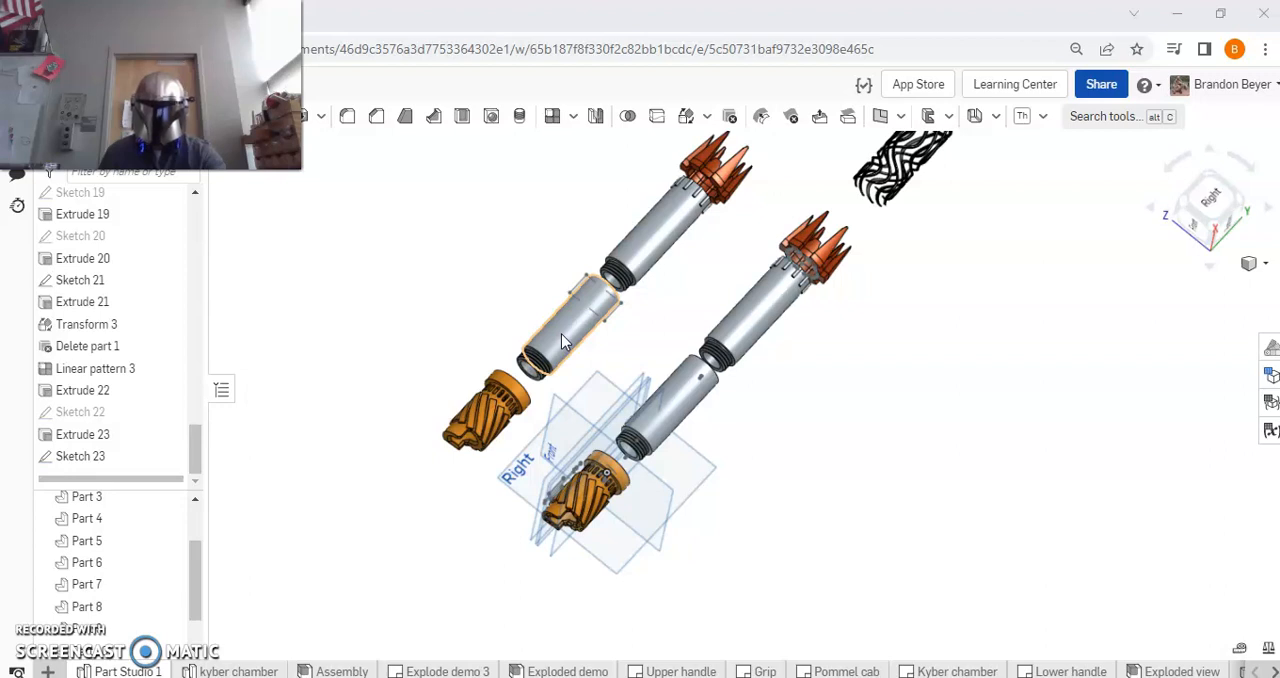
pyautogui.click(395, 306)
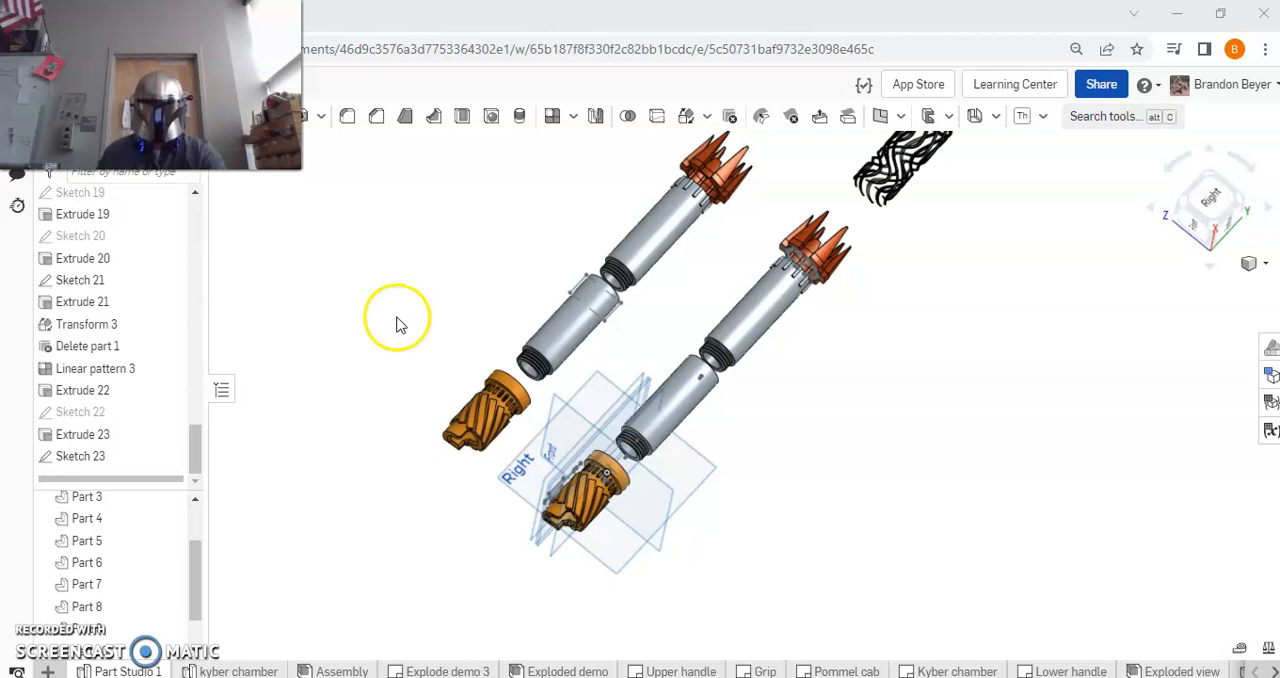
pyautogui.click(565, 330)
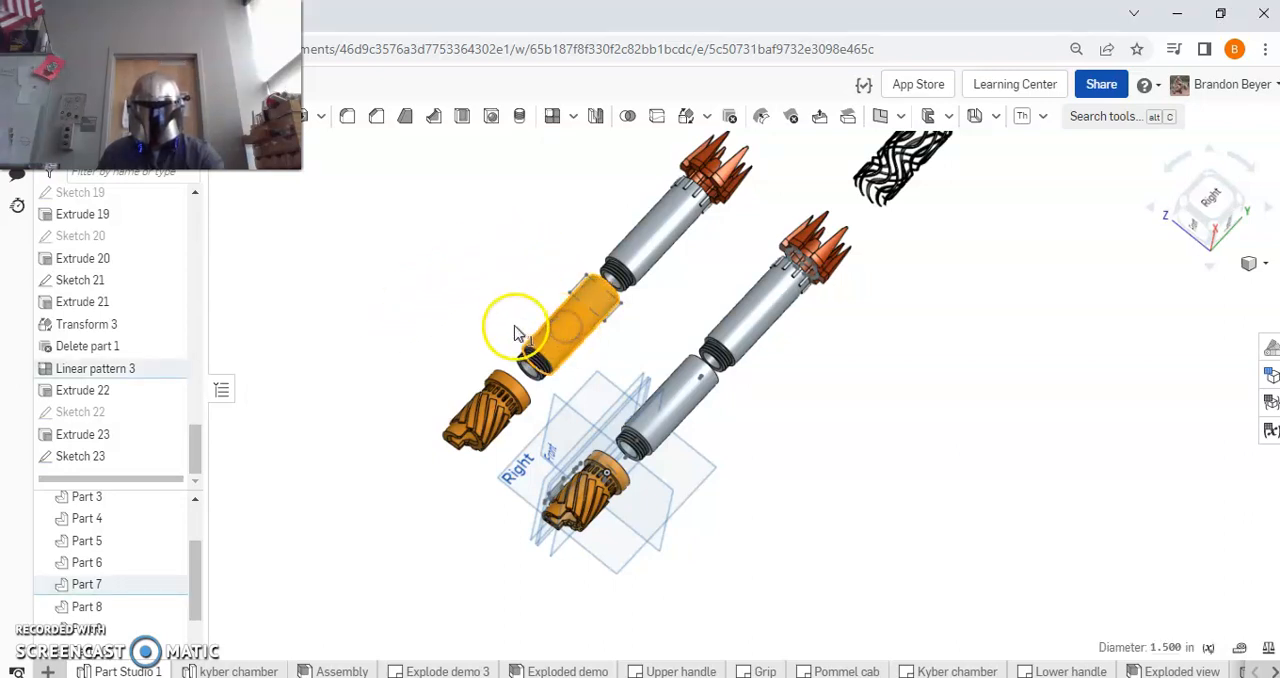
pyautogui.click(433, 309)
# Export Part 2 as a binary STL download named "handle 2023 Mando", with units in Foot and Fine resolution.
pyautogui.moveTo(194, 565); pyautogui.dragTo(189, 540)
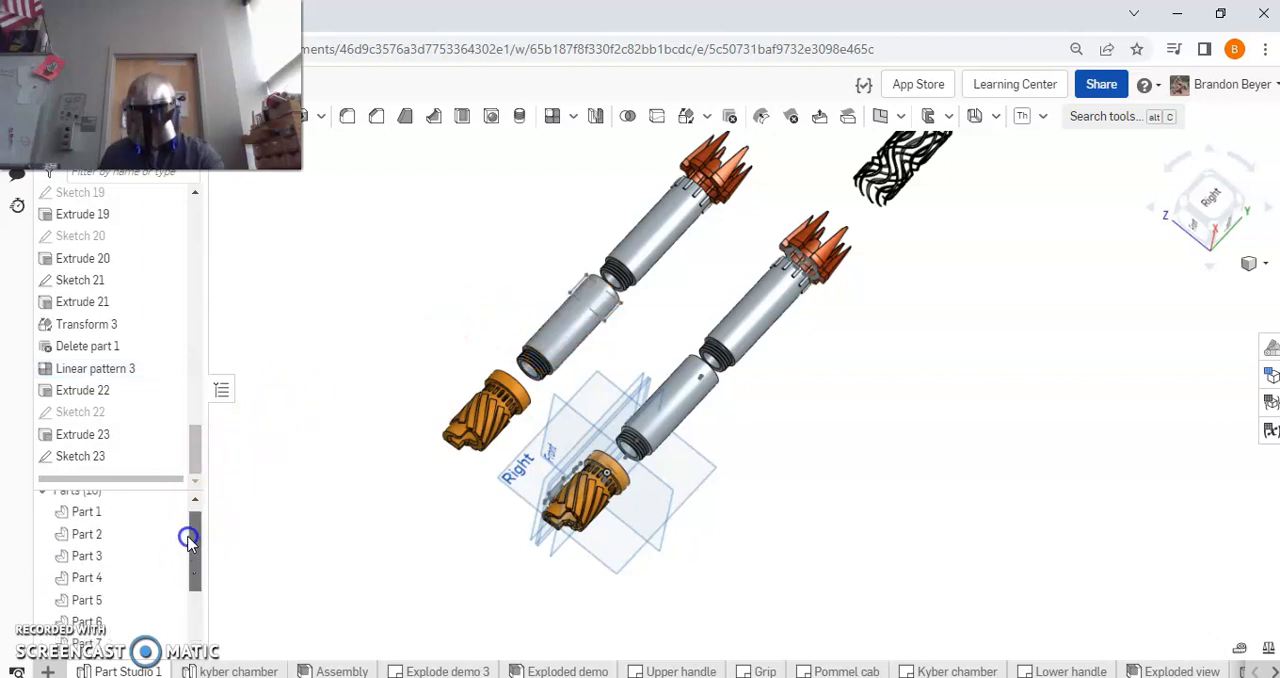
pyautogui.rightClick(114, 538)
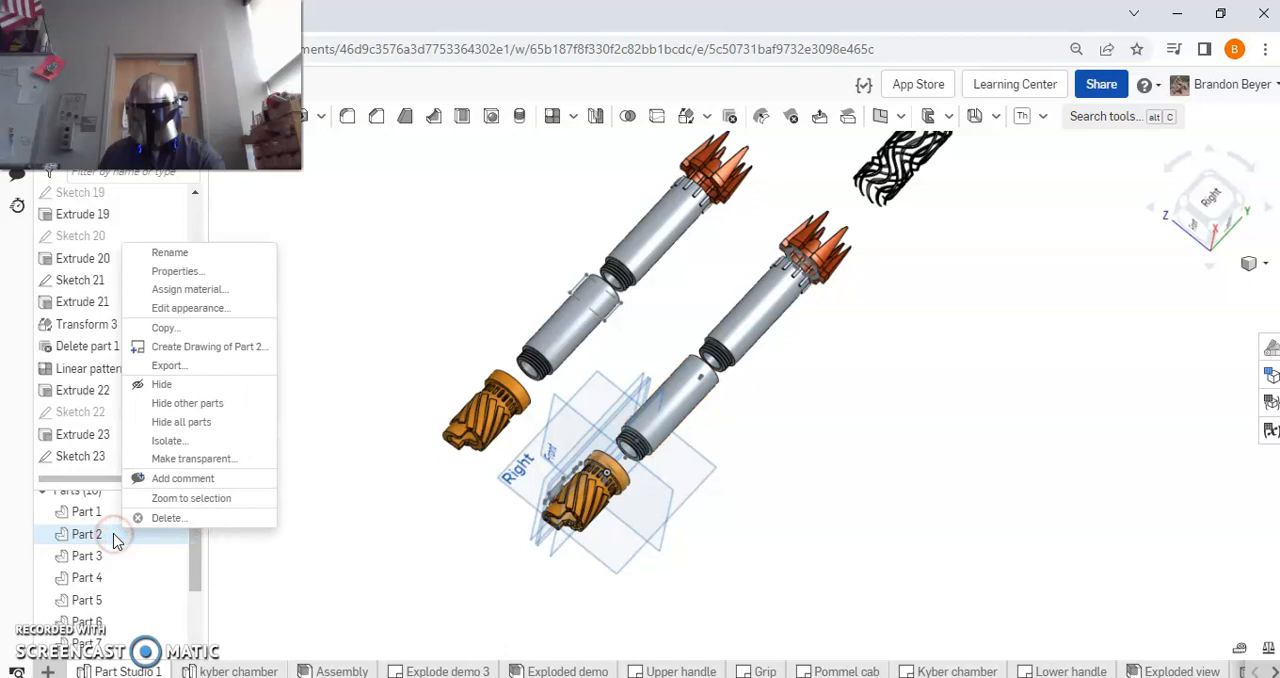
pyautogui.click(199, 372)
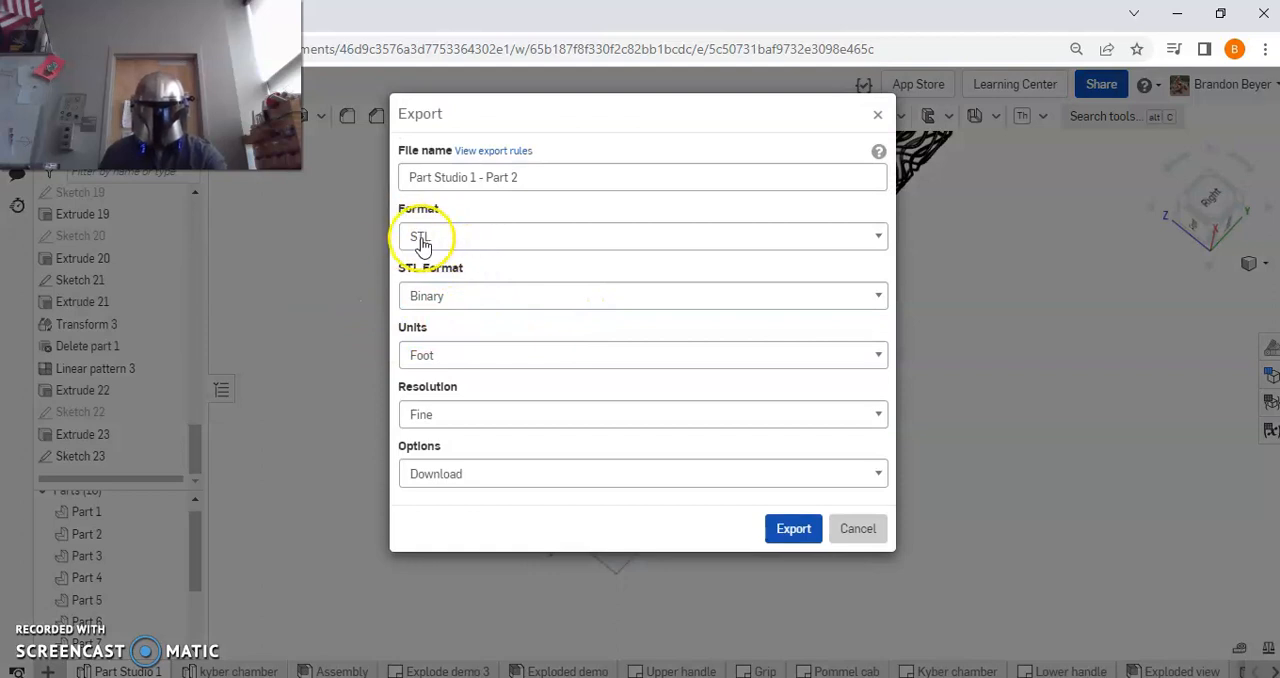
pyautogui.click(573, 179)
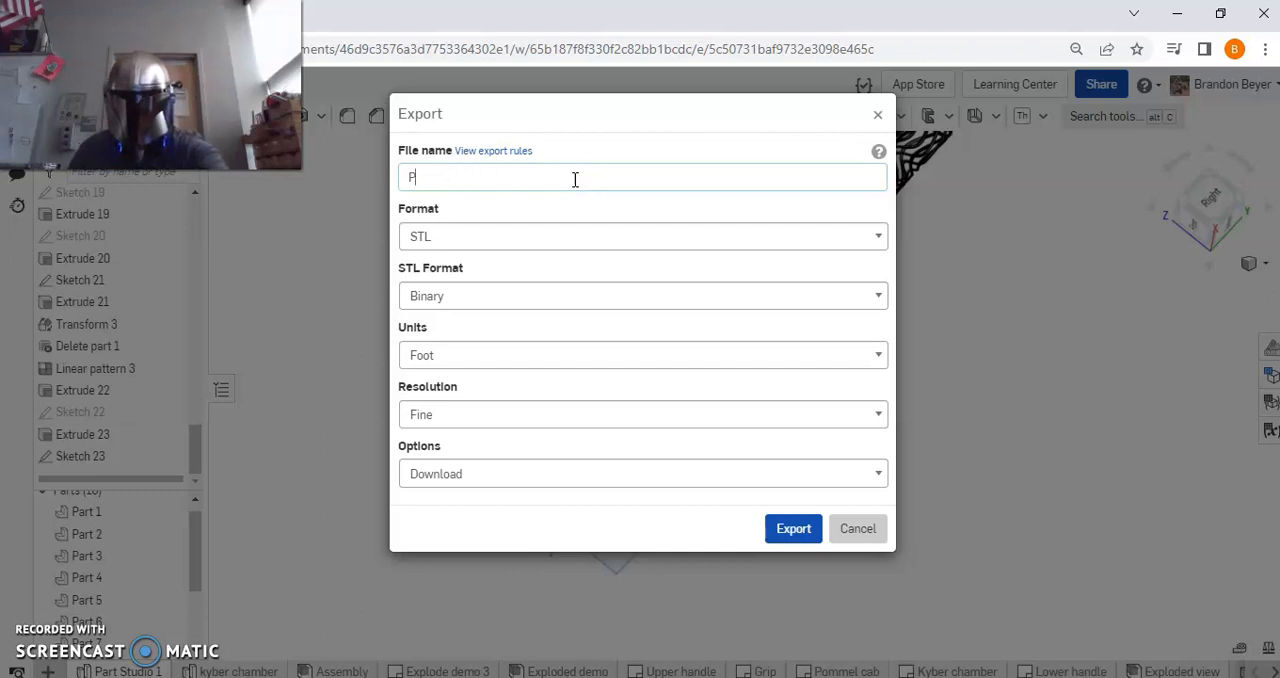
pyautogui.press('BackSpace')
pyautogui.write('H')
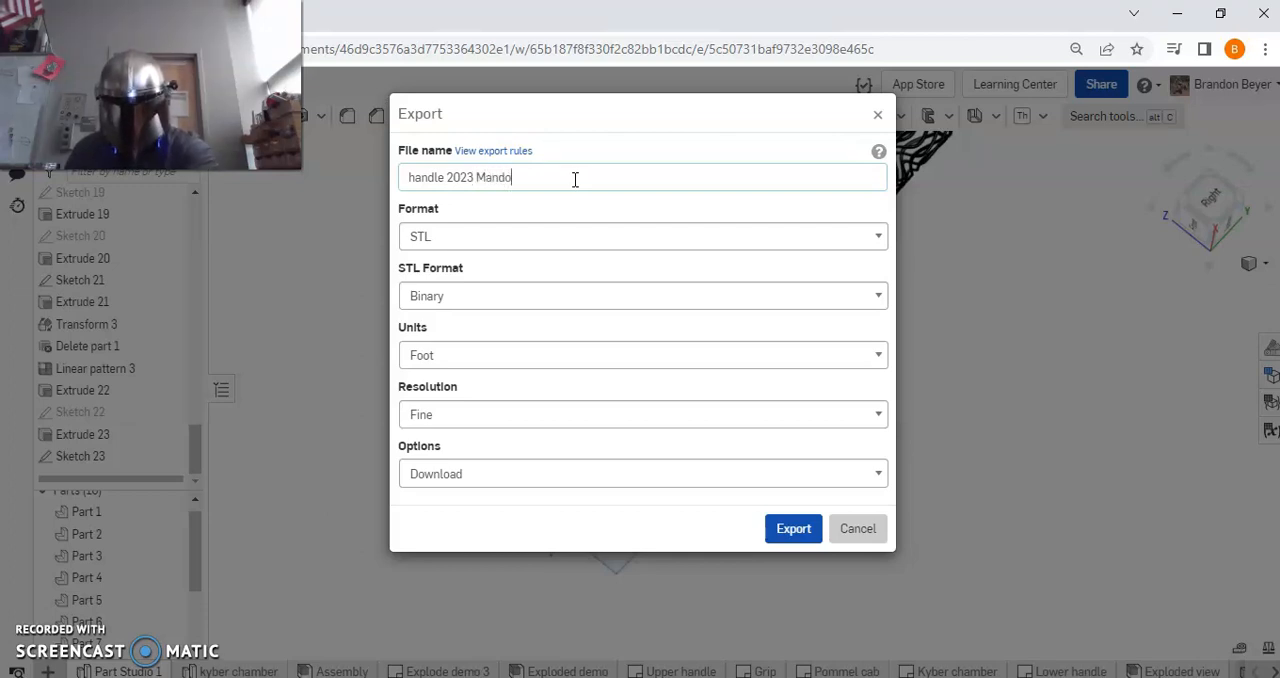
pyautogui.click(791, 530)
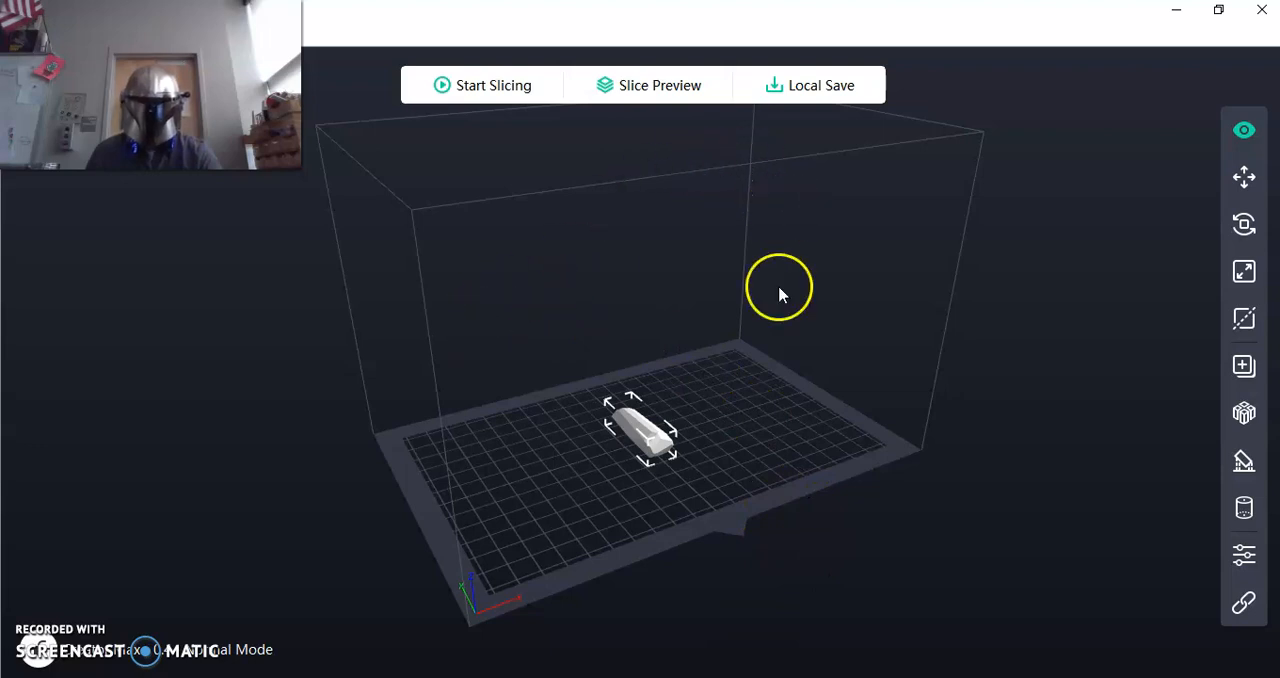
# Switch to FlashPrint and delete the old model from the build plate.
pyautogui.moveTo(743, 490); pyautogui.dragTo(792, 514)
pyautogui.click(664, 454)
pyautogui.press('Delete')
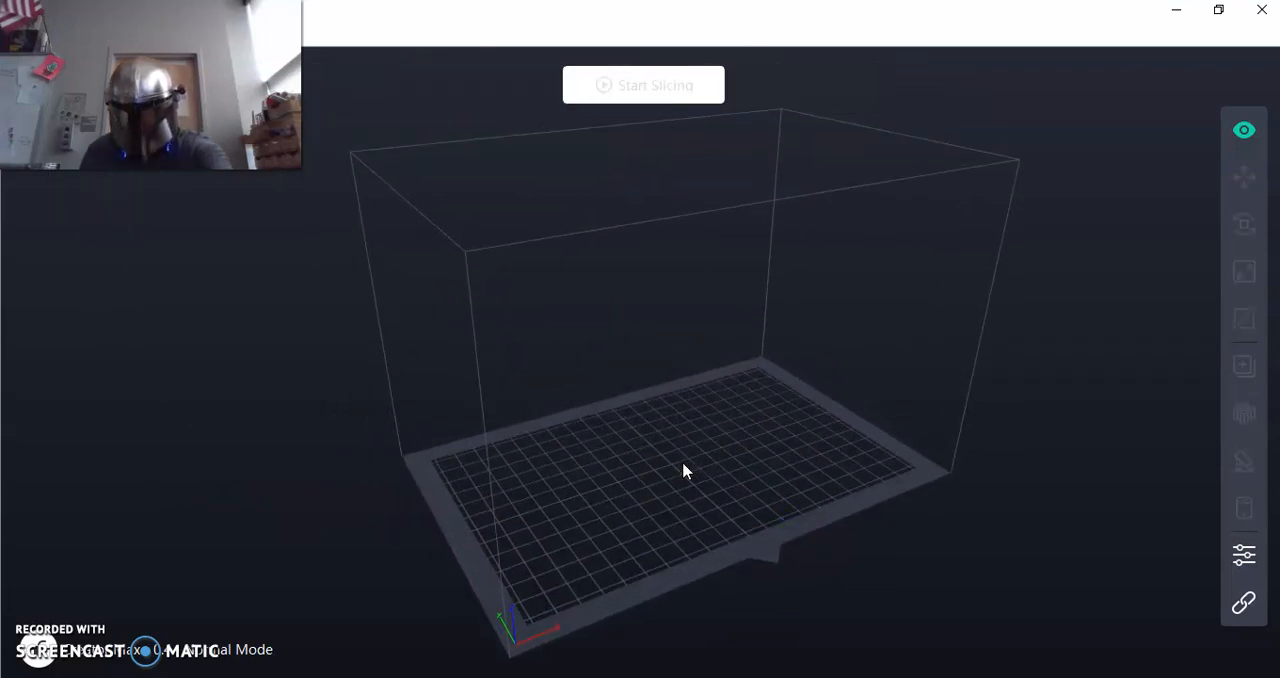
# Load the file "handle 2023 Mando" from the Downloads folder onto the empty build plate.
pyautogui.click(391, 37)
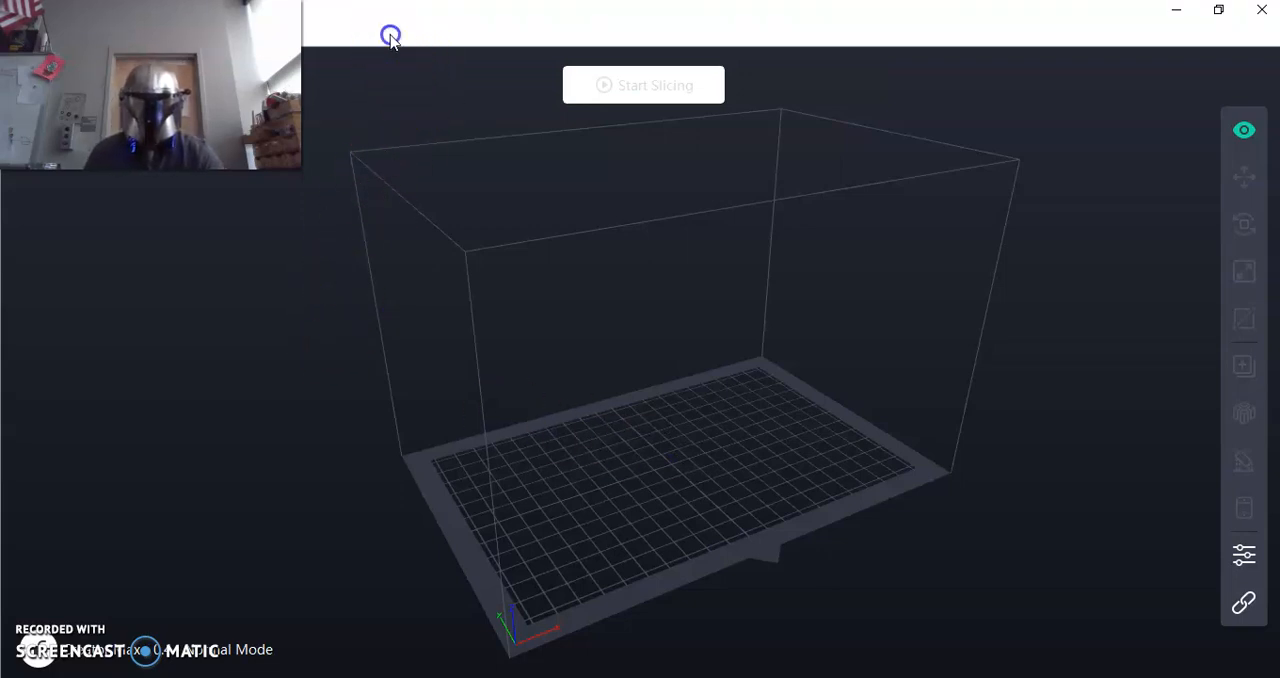
pyautogui.click(1218, 10)
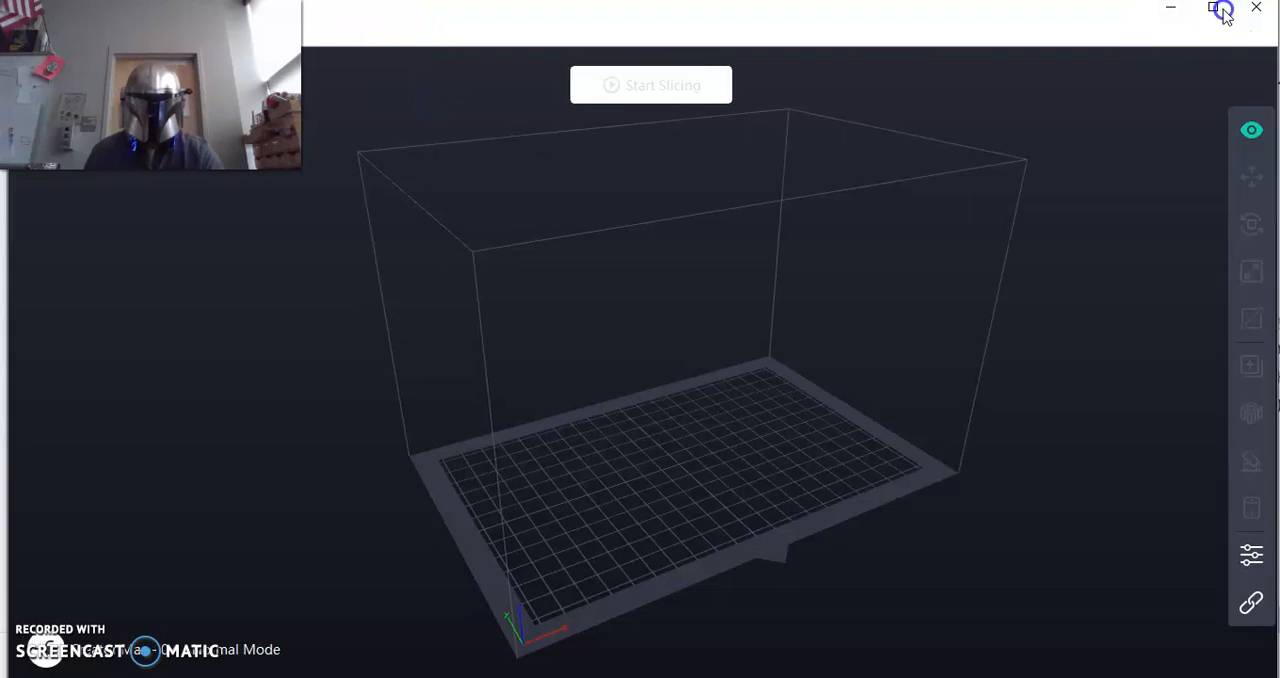
pyautogui.moveTo(891, 20); pyautogui.dragTo(900, 189)
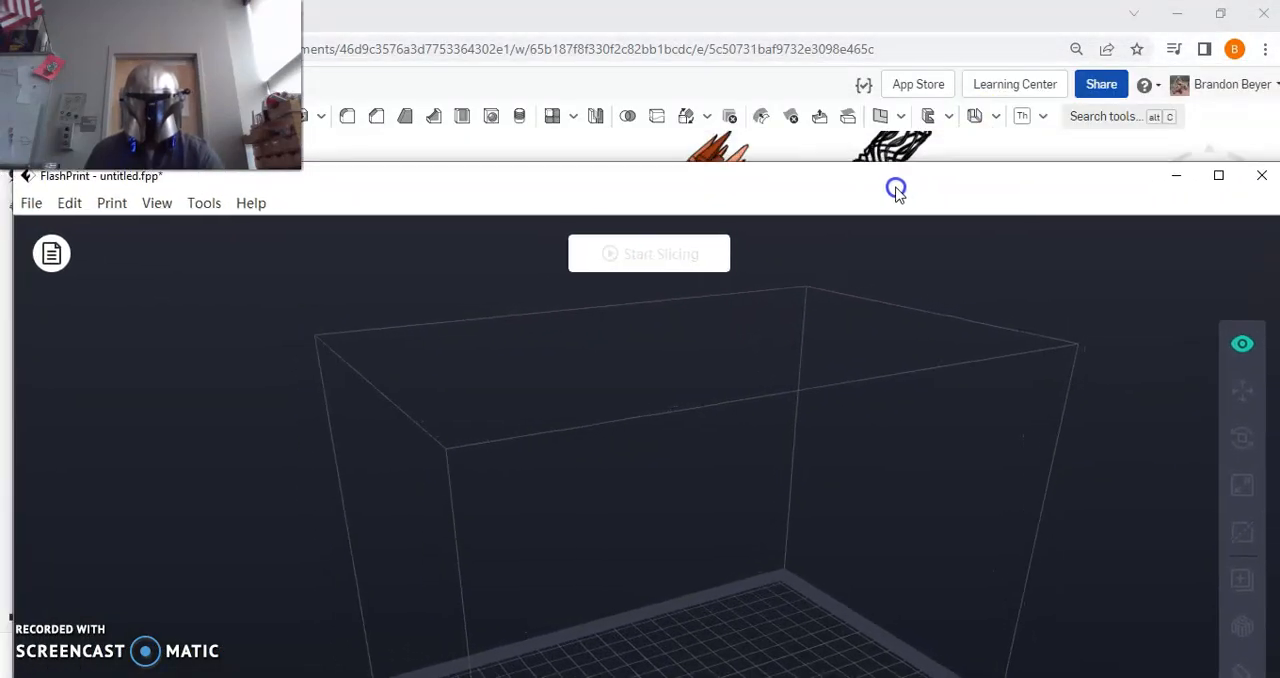
pyautogui.click(29, 206)
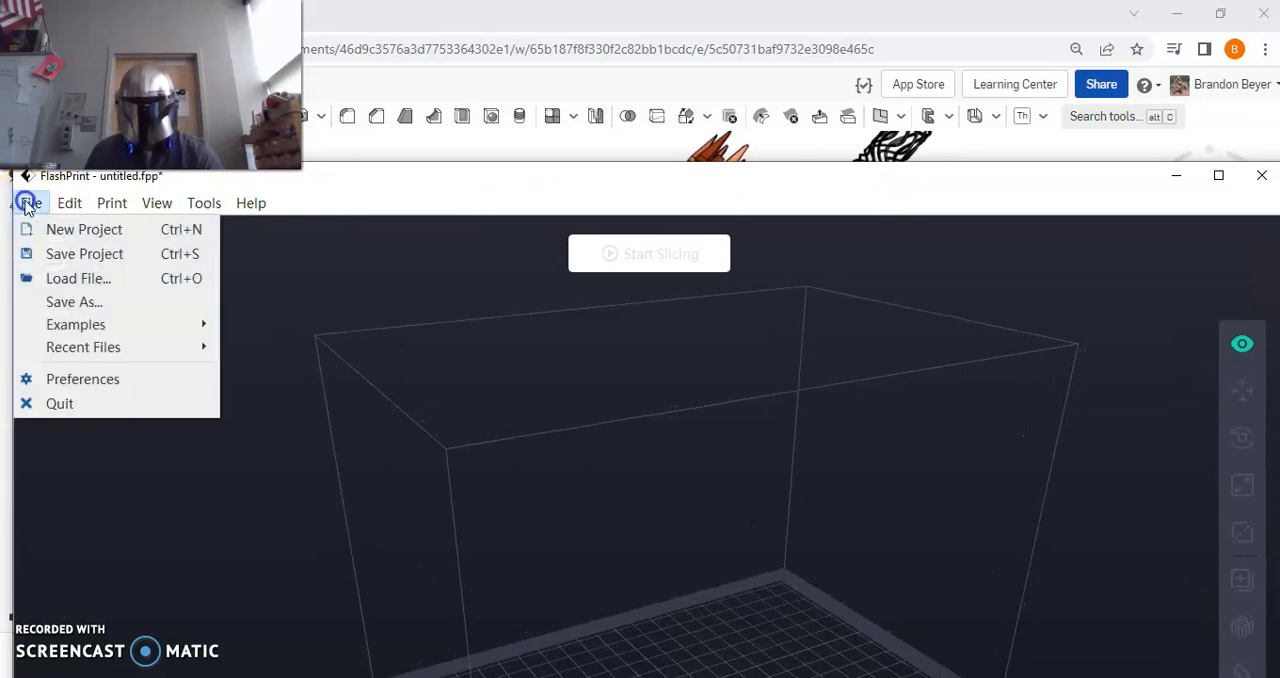
pyautogui.click(97, 285)
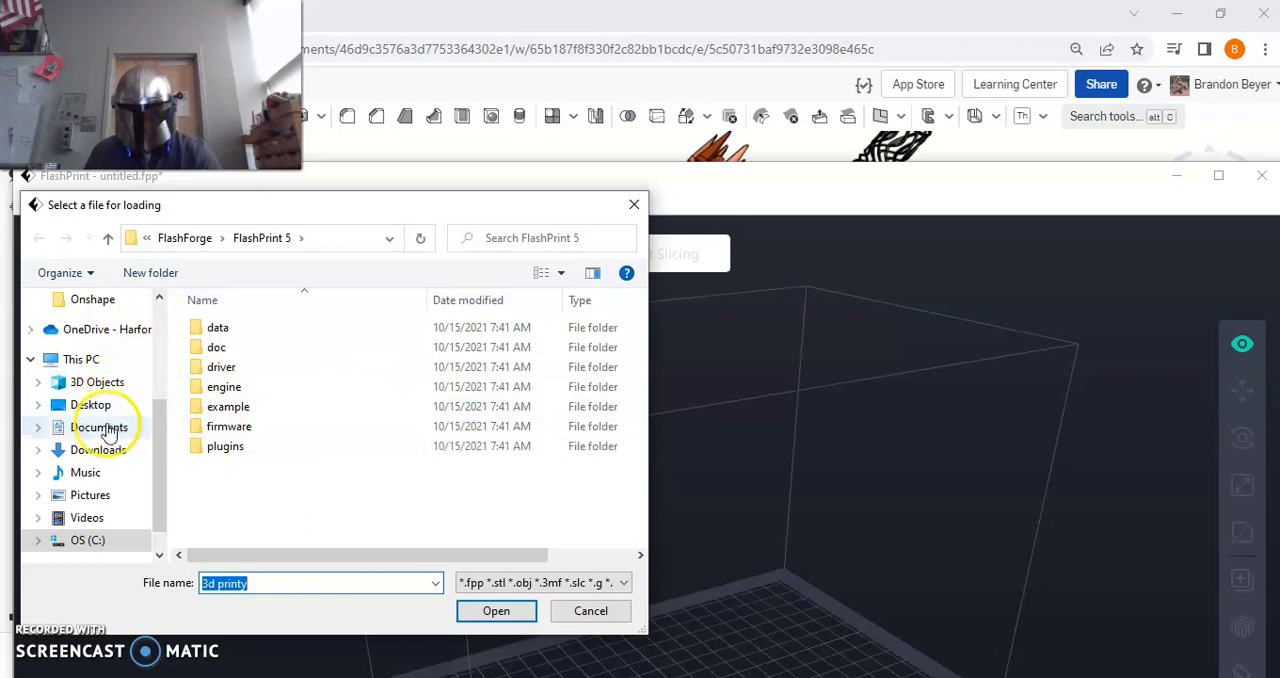
pyautogui.click(100, 455)
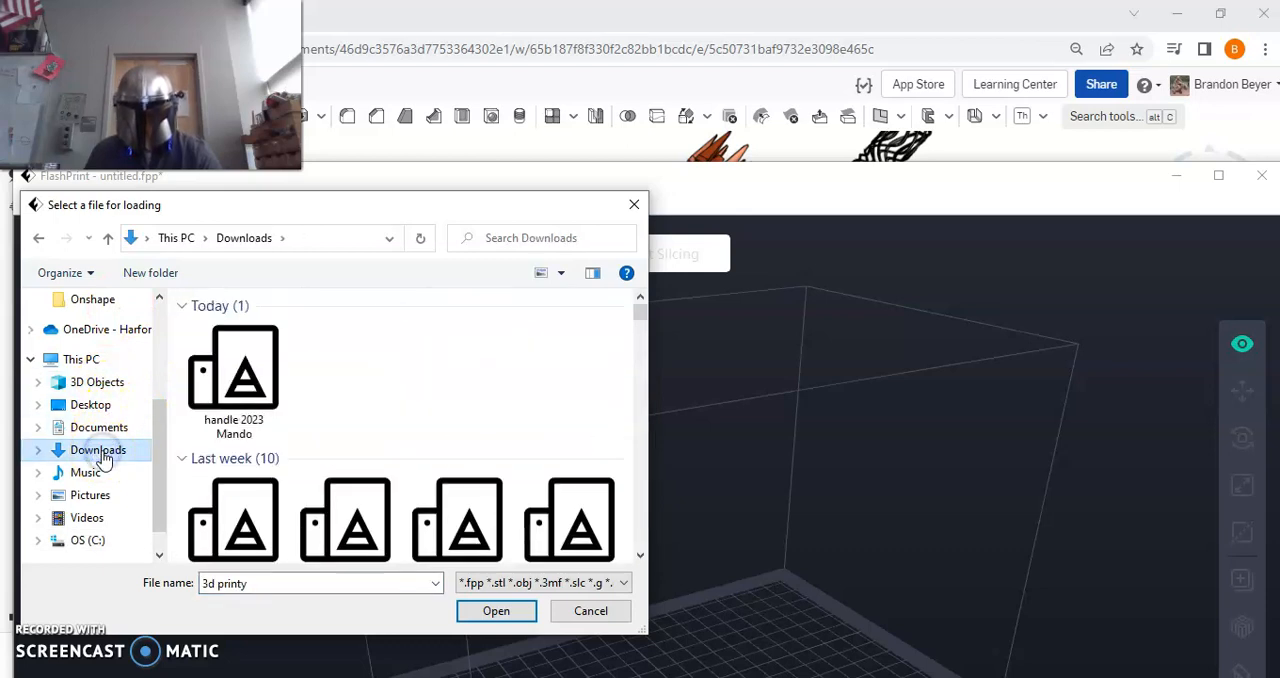
pyautogui.click(222, 360)
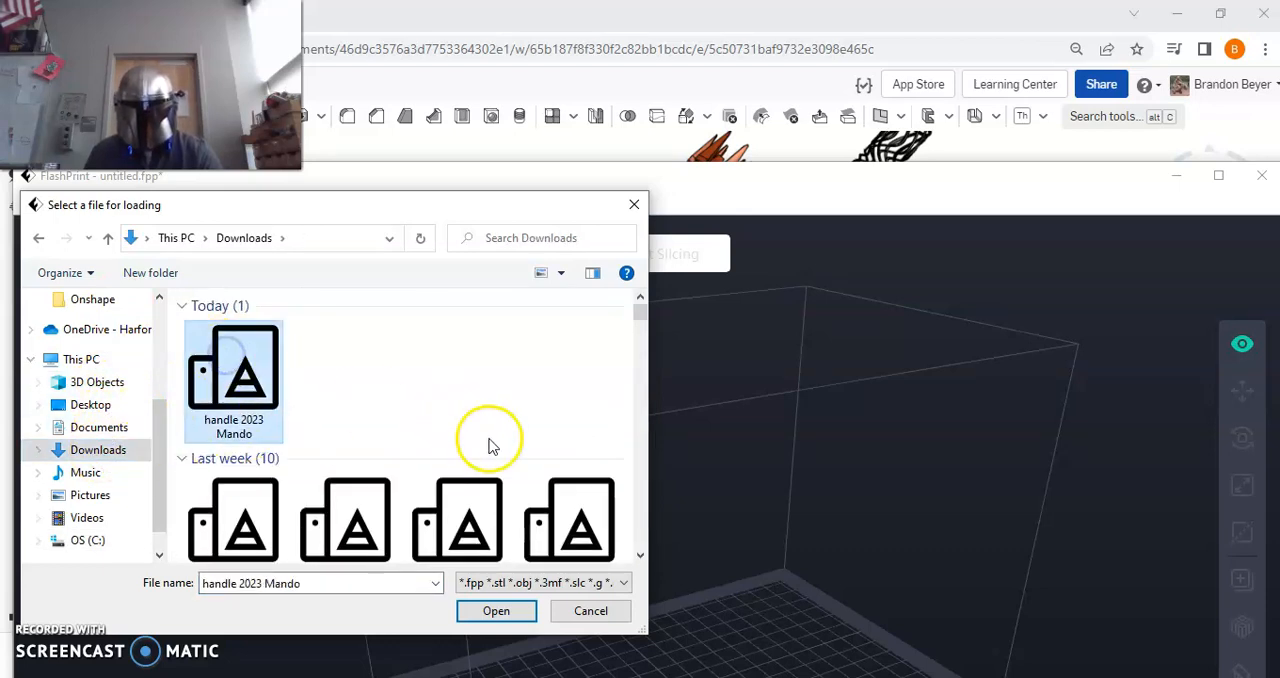
pyautogui.click(508, 614)
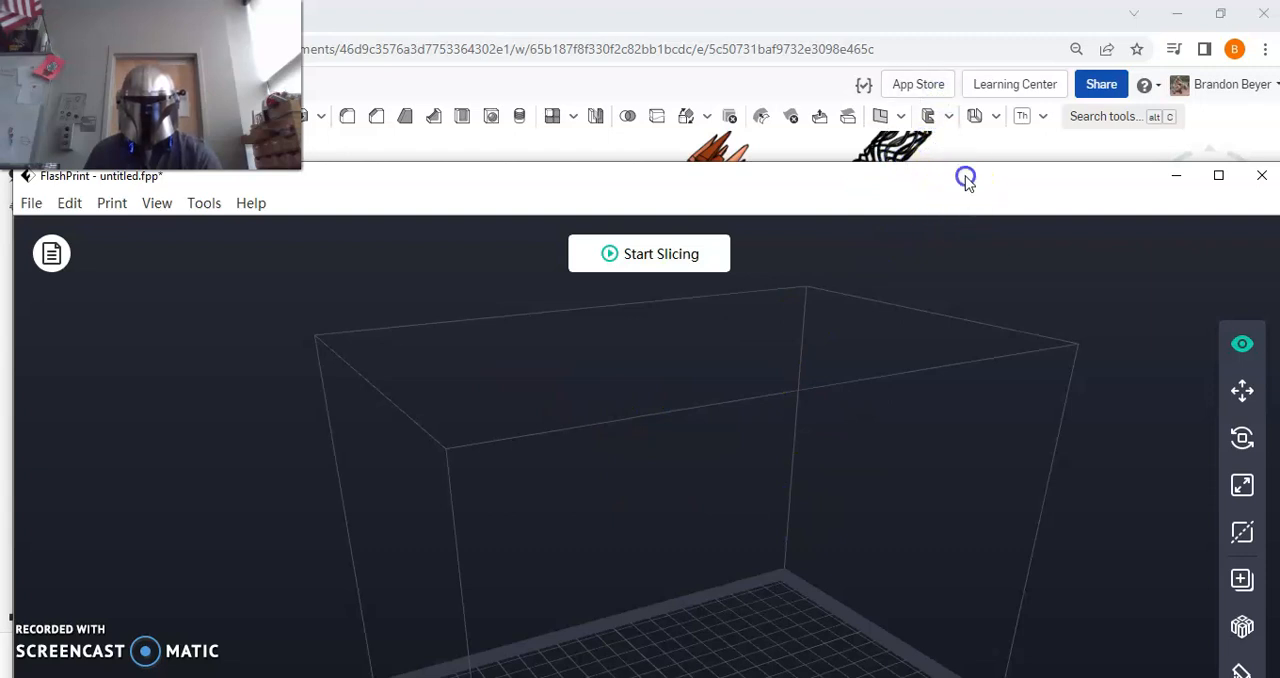
pyautogui.click(1220, 182)
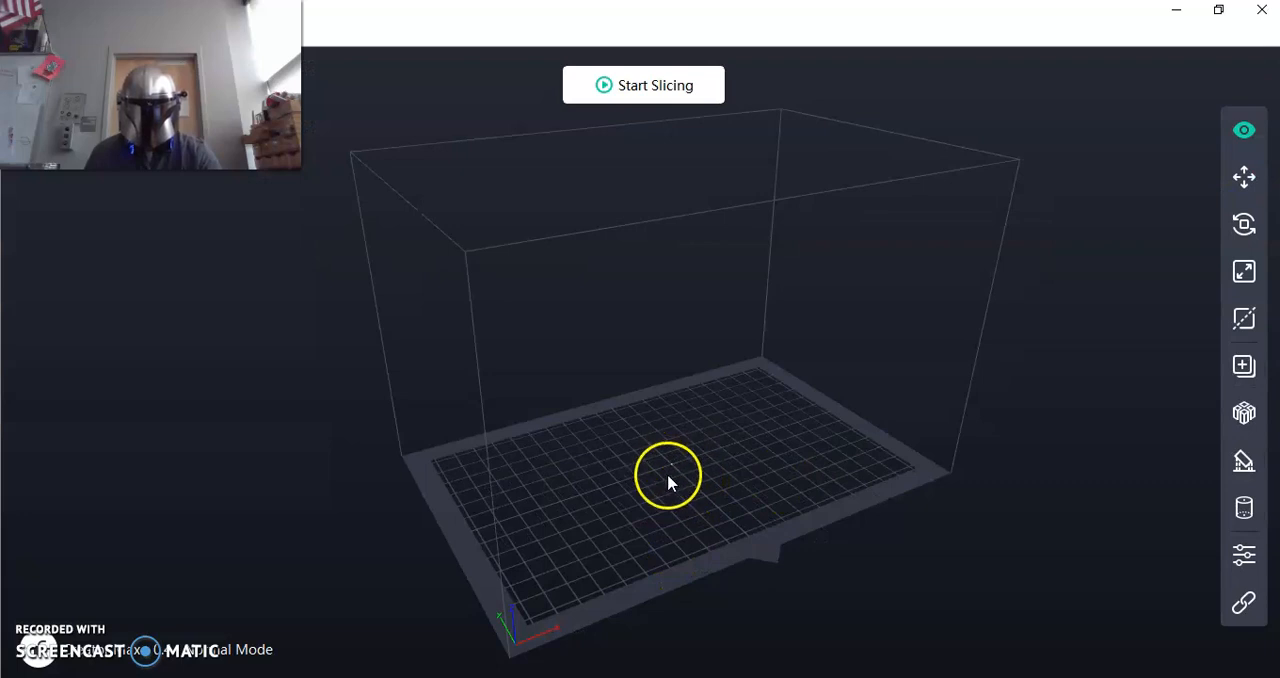
# Scale the tiny handle model uniformly so that its Y length is 4 inches.
pyautogui.scroll(6, 670, 480)
pyautogui.scroll(8, 662, 452)
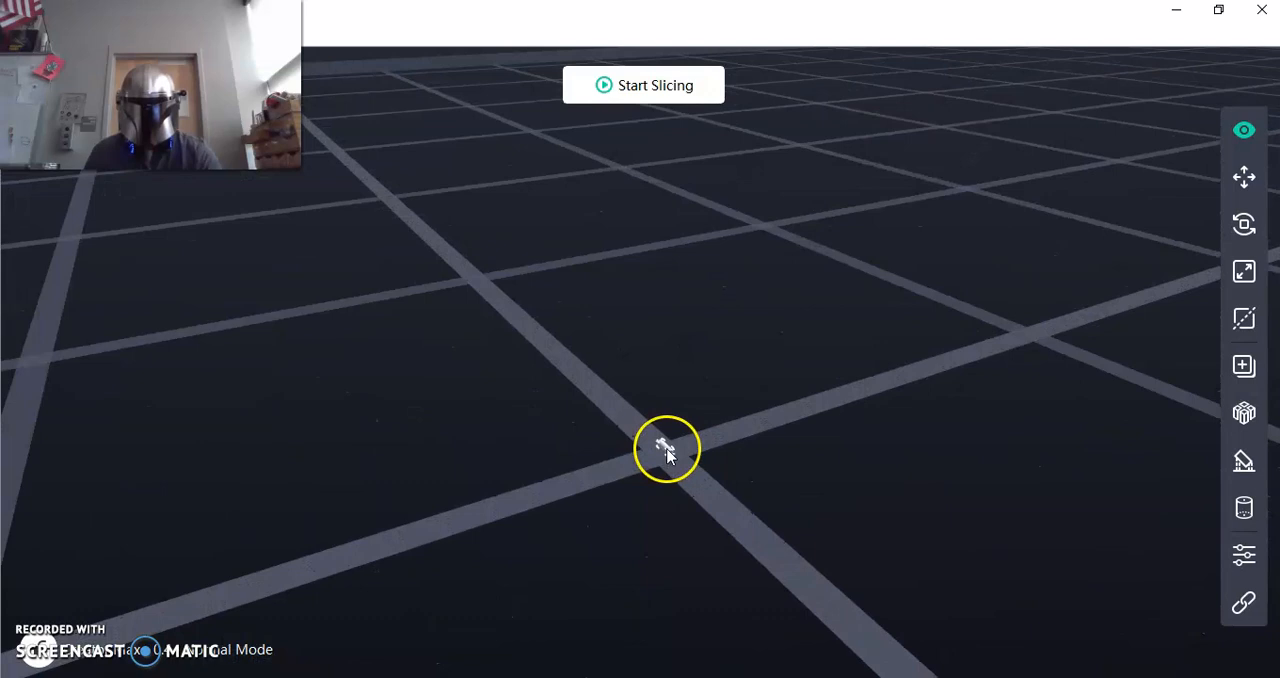
pyautogui.scroll(8, 668, 450)
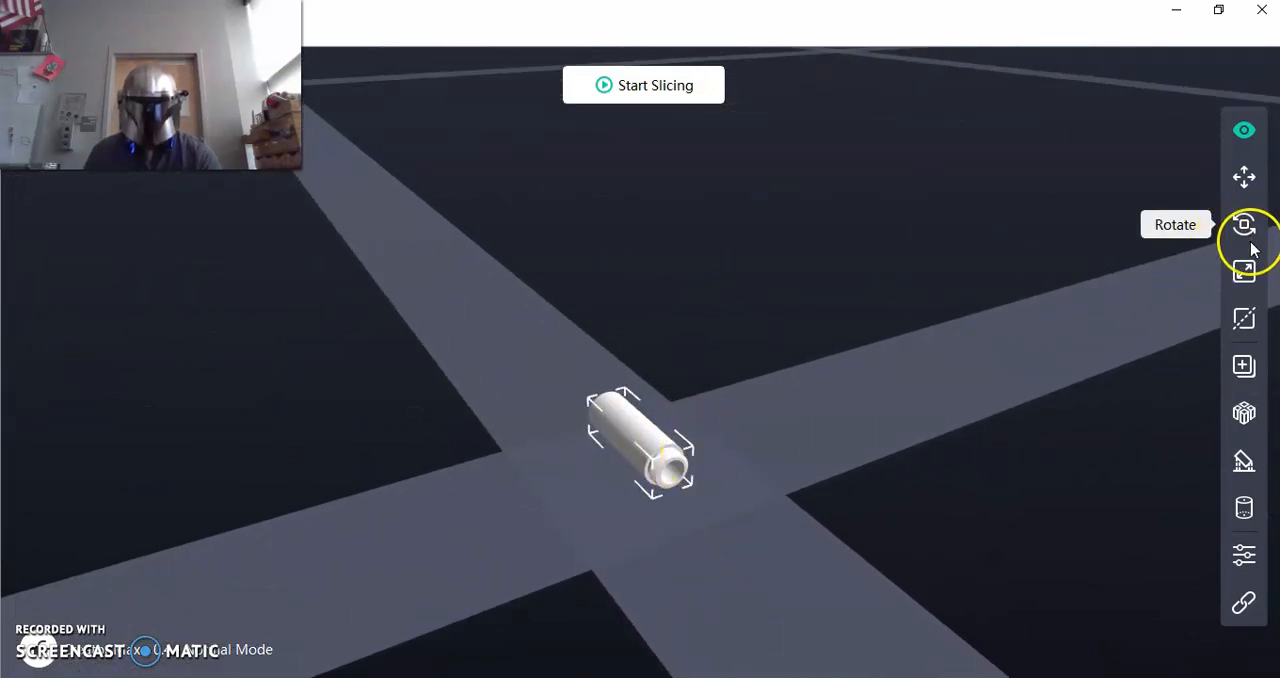
pyautogui.click(1245, 273)
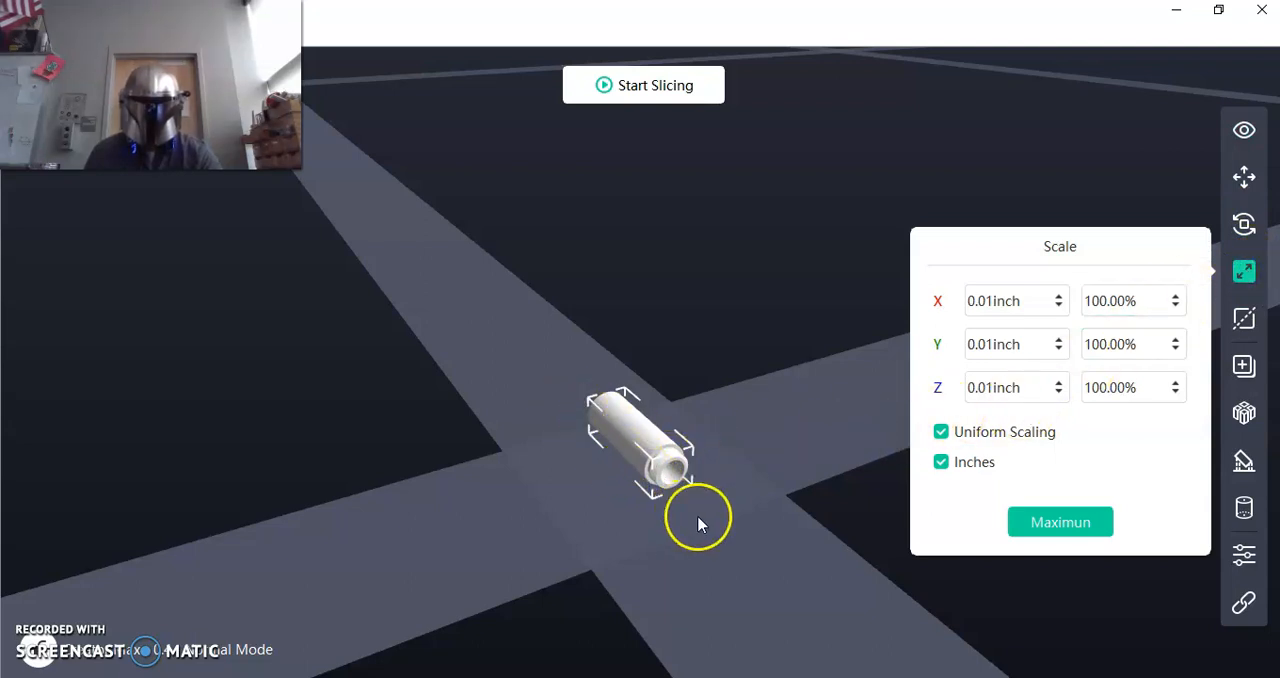
pyautogui.click(975, 350)
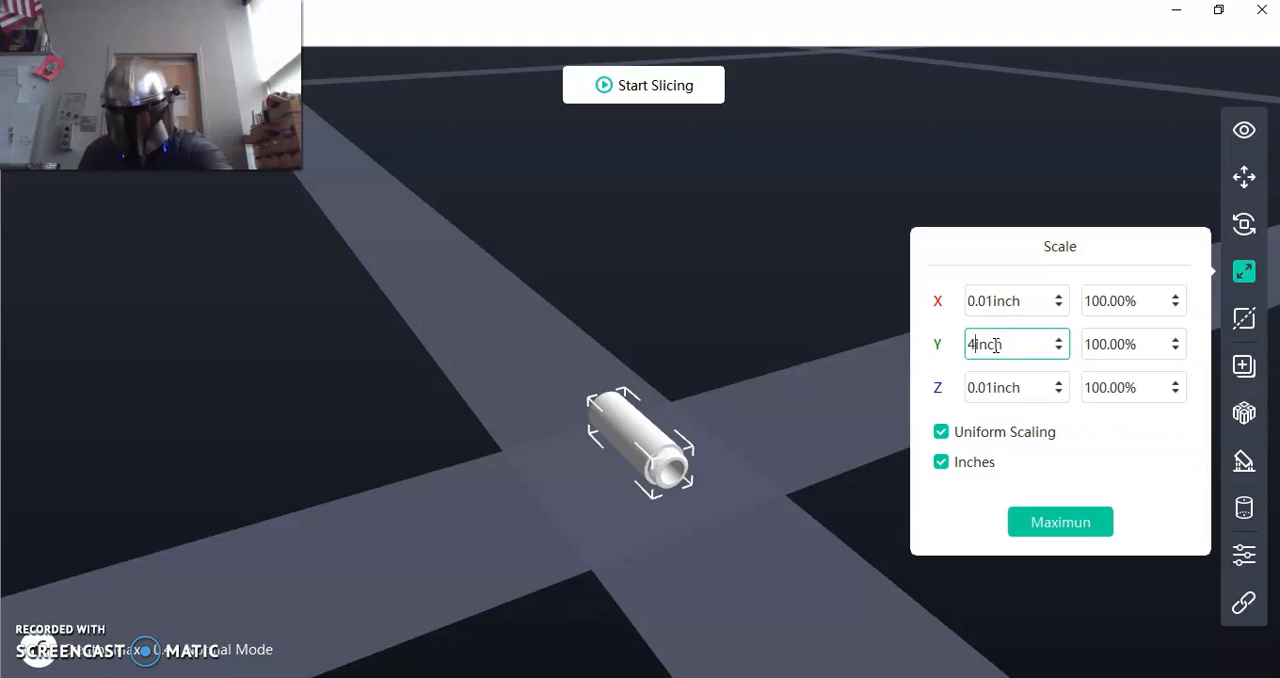
pyautogui.press('Return')
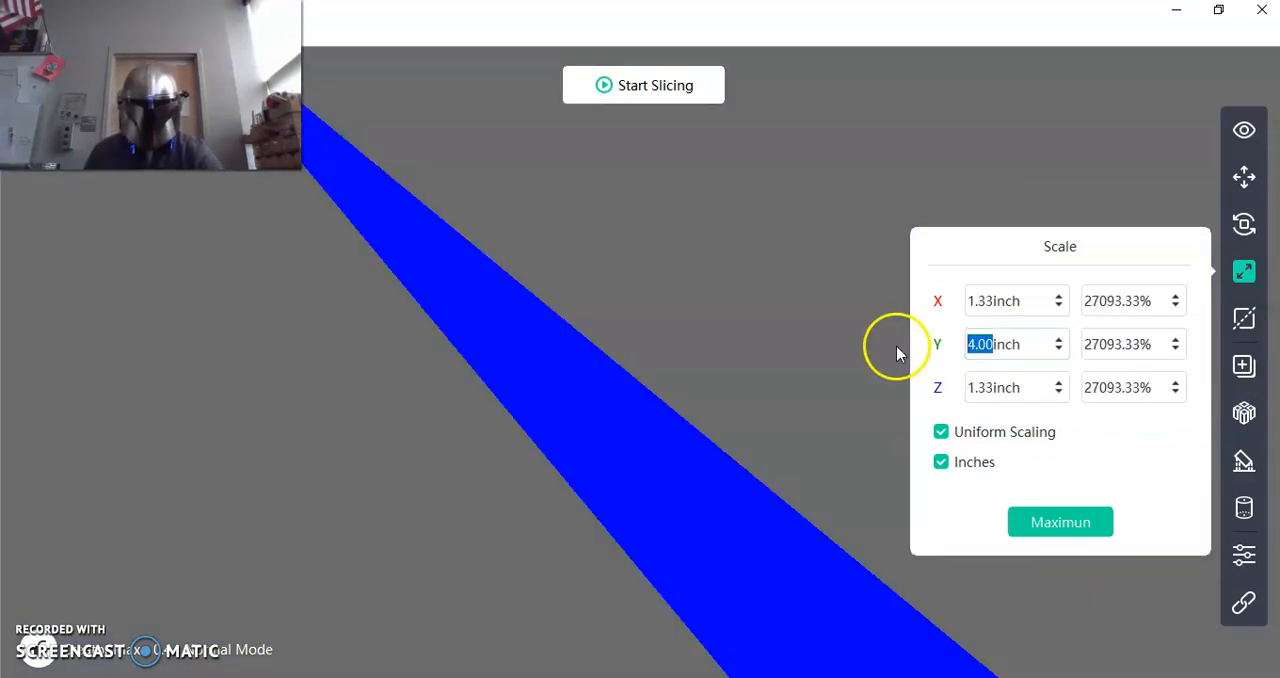
pyautogui.scroll(-5, 806, 391)
pyautogui.scroll(-5, 727, 380)
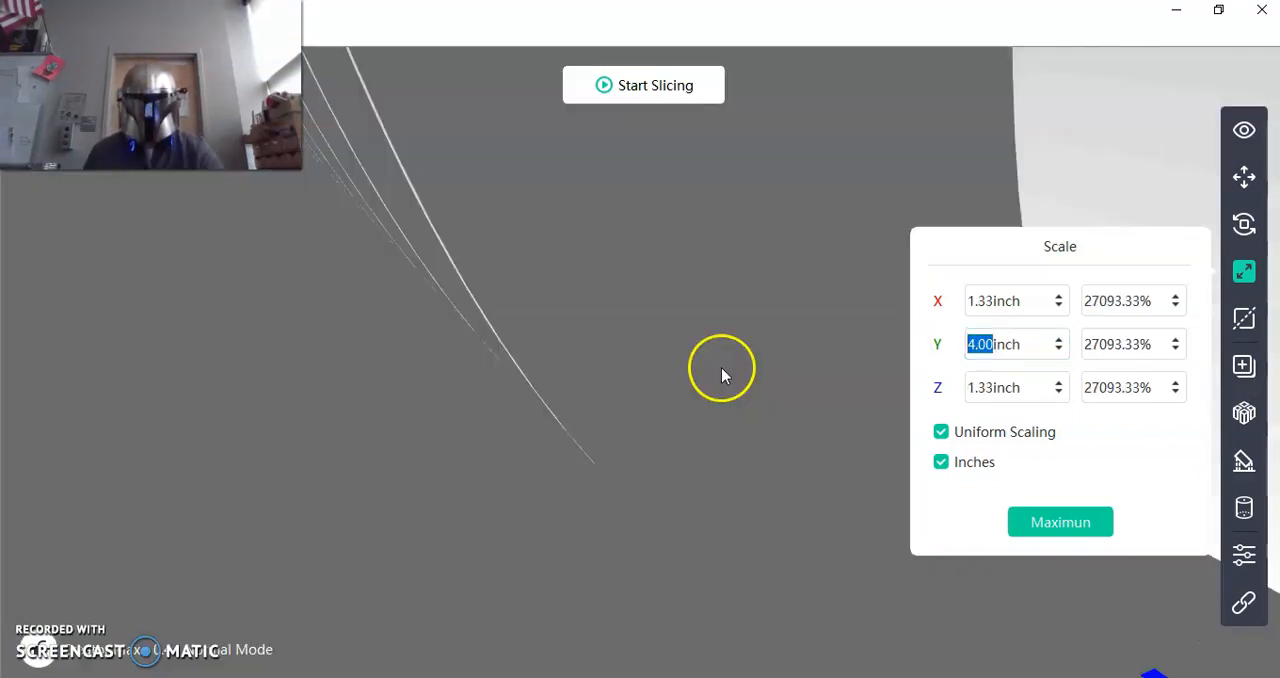
pyautogui.scroll(-4, 726, 365)
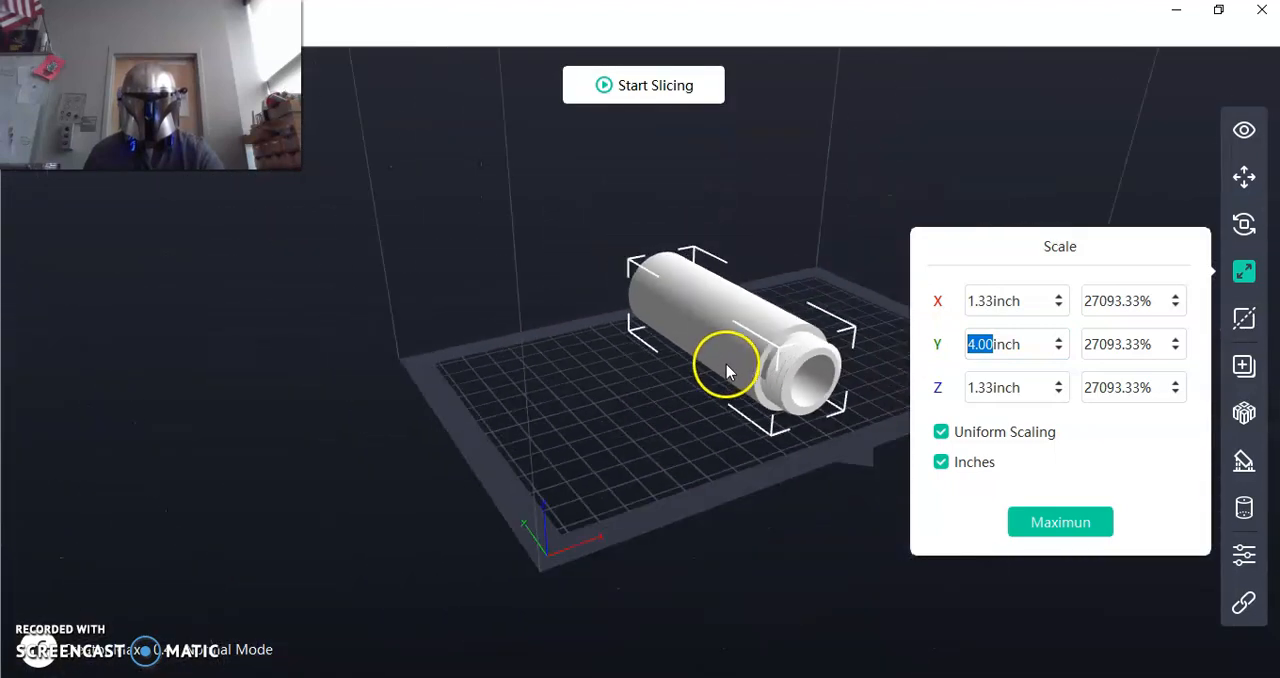
pyautogui.scroll(4, 824, 328)
pyautogui.scroll(2, 825, 323)
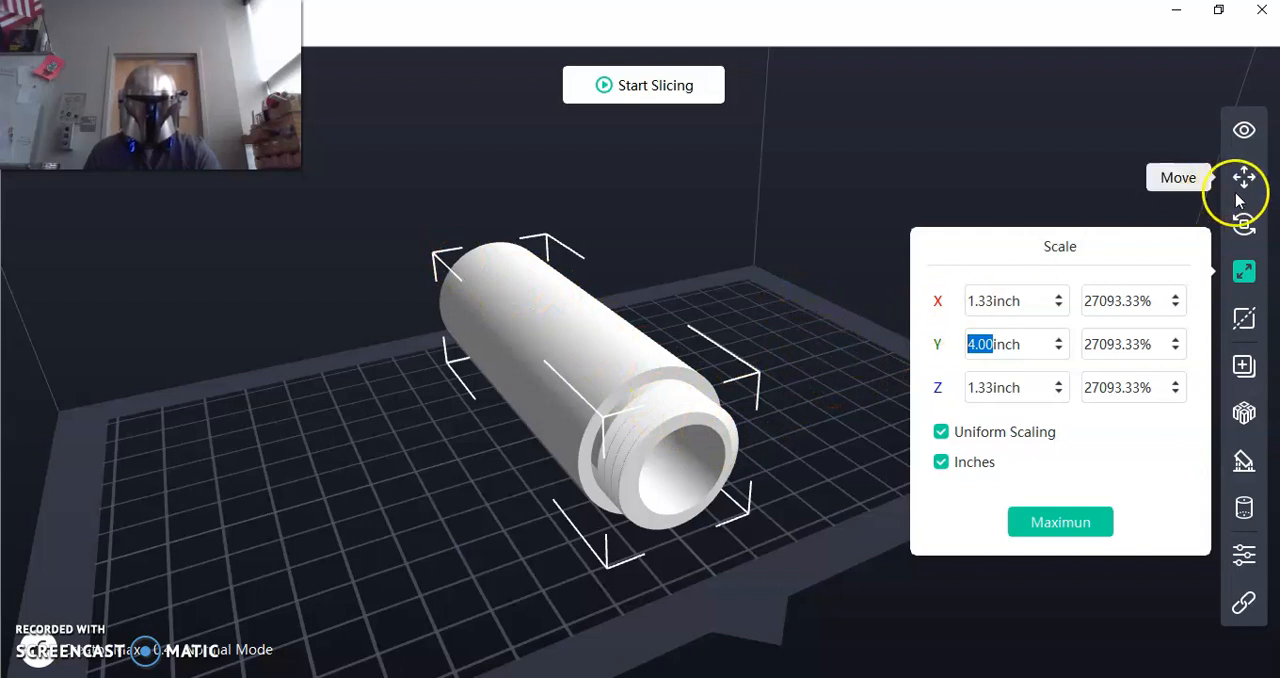
# Rotate the handle 90° about the X axis so it stands upright on its threaded end.
pyautogui.click(1250, 230)
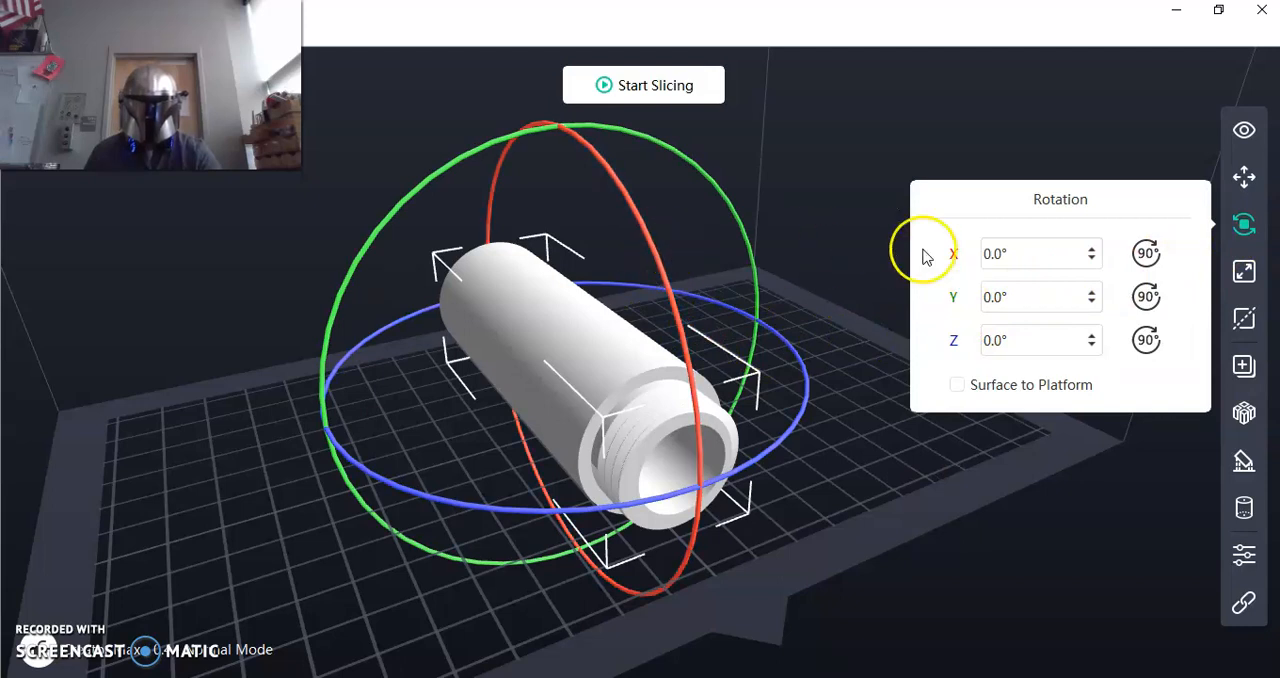
pyautogui.click(1147, 255)
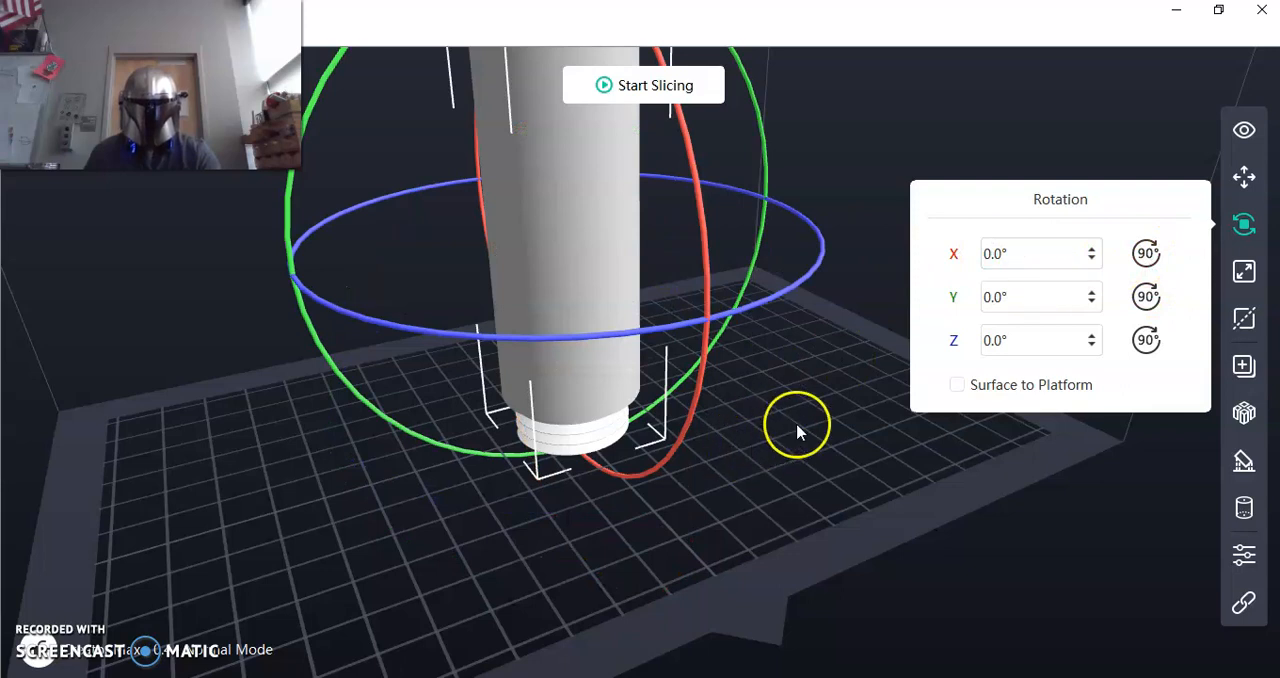
pyautogui.click(1244, 177)
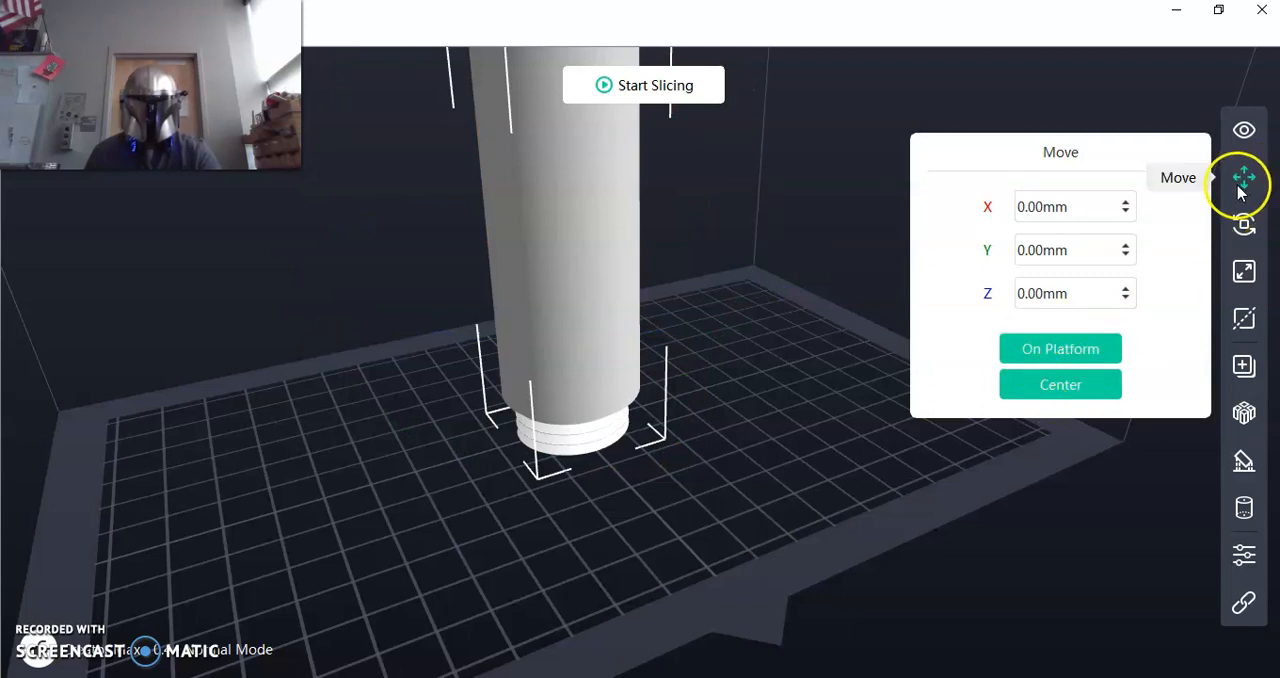
# Open the slicing settings for the handle and set the printer's slice profile to Fast.
pyautogui.click(651, 86)
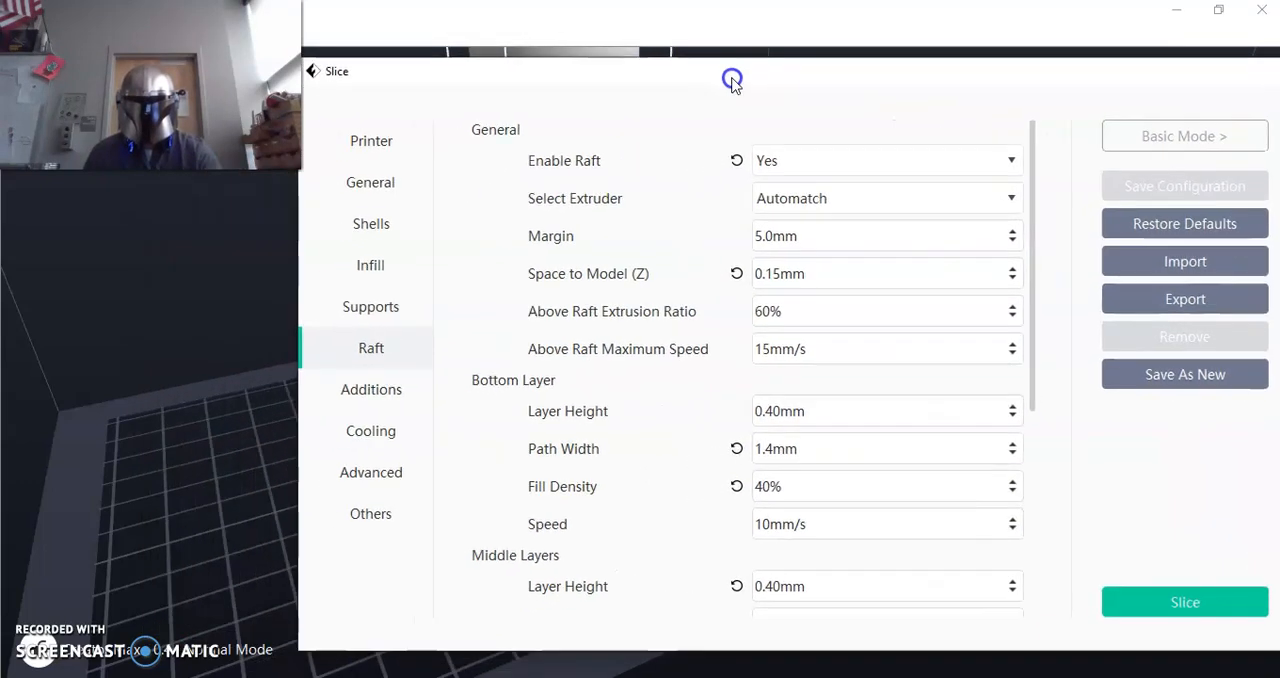
pyautogui.click(366, 158)
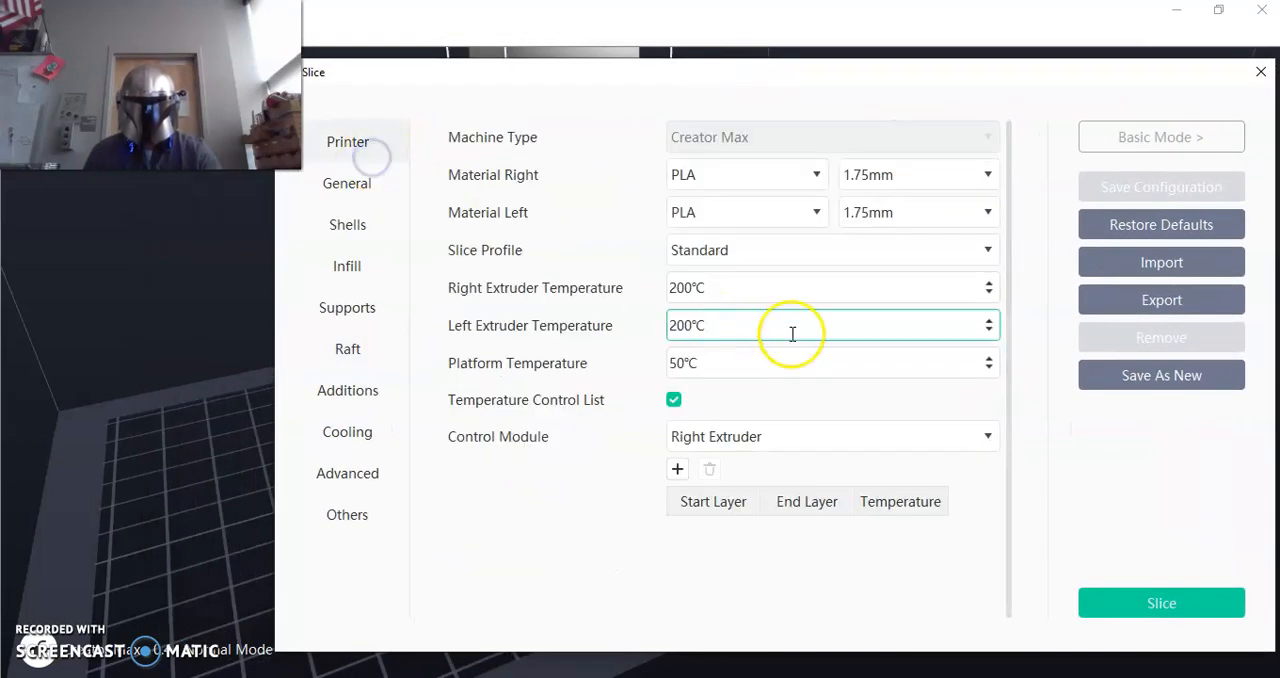
pyautogui.click(772, 254)
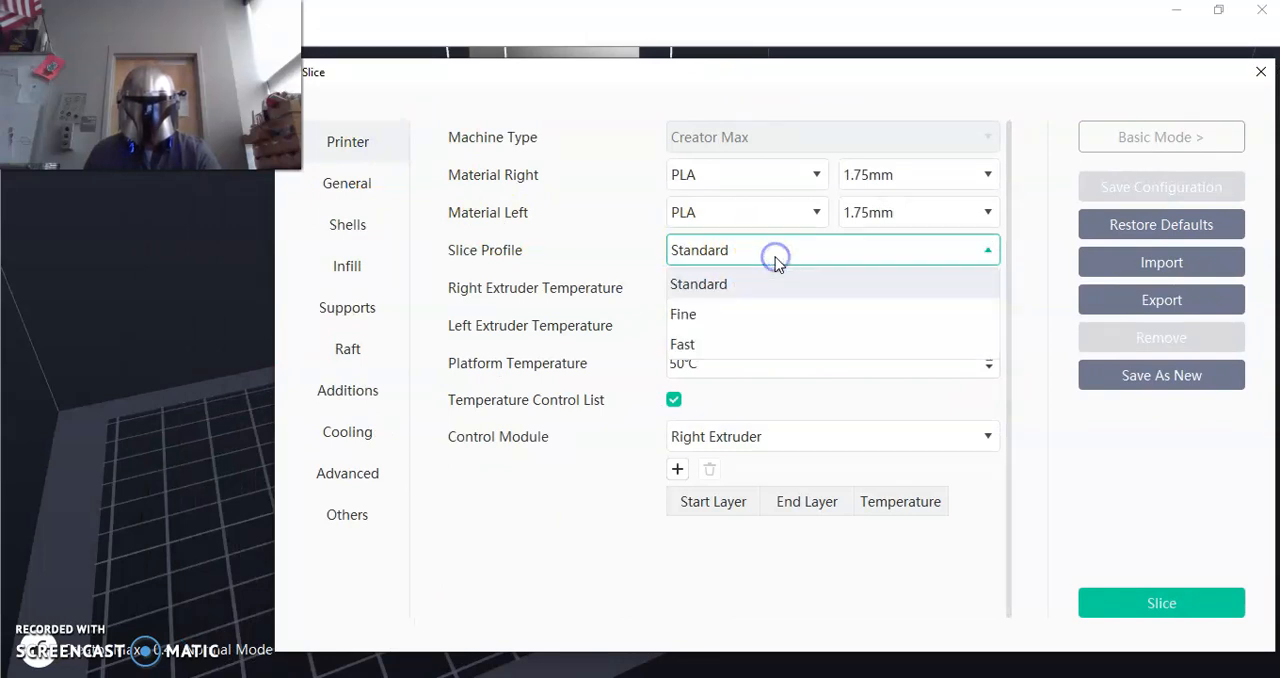
pyautogui.click(726, 350)
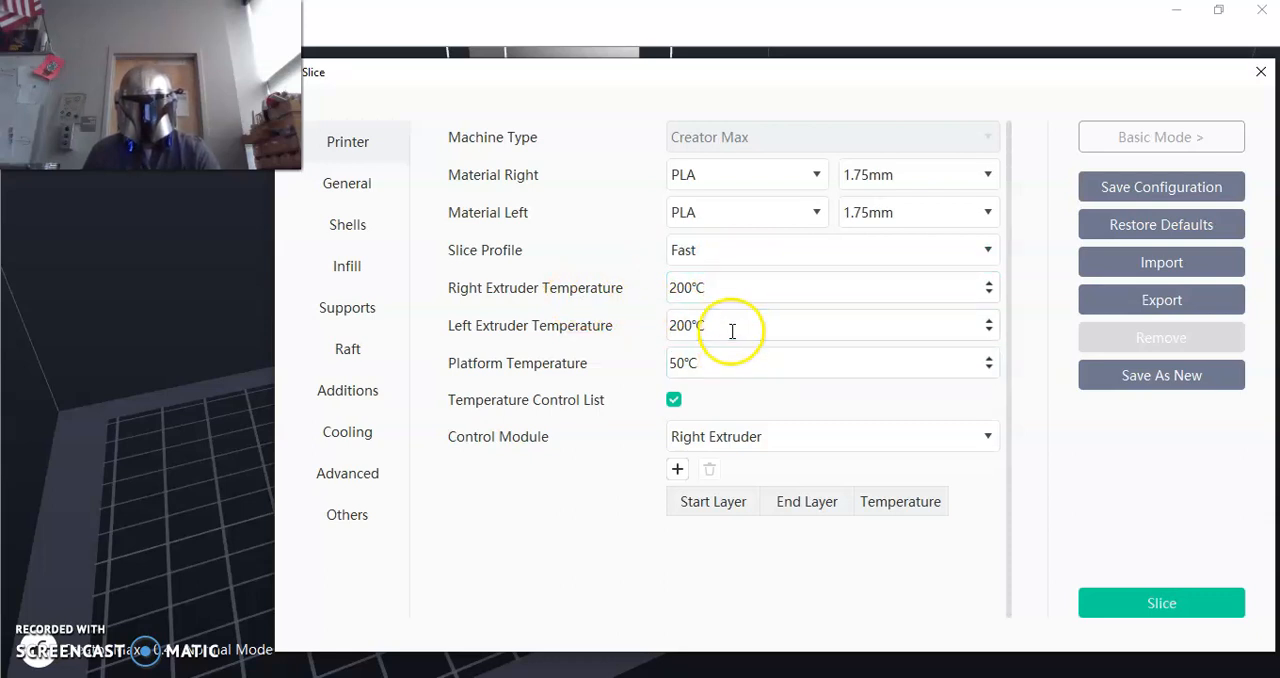
# Set the right extruder temperature to 210 °C and the platform temperature to 35 °C.
pyautogui.click(989, 284)
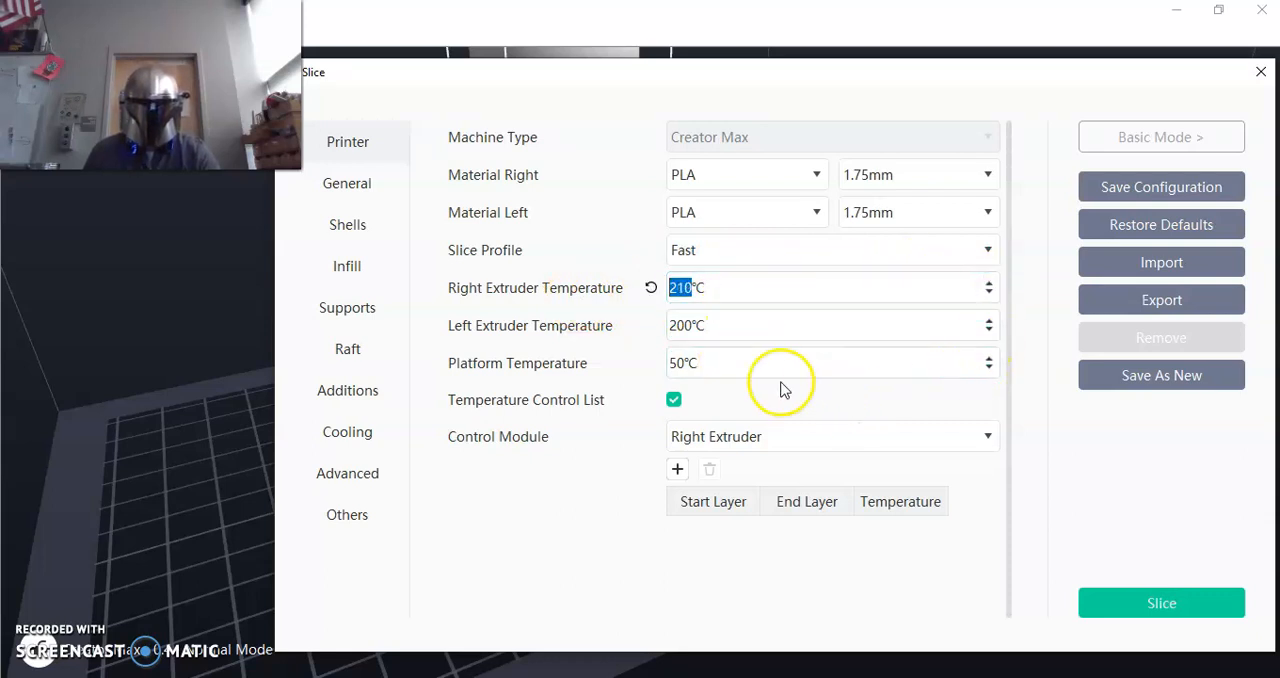
pyautogui.click(989, 369)
pyautogui.click(989, 369)
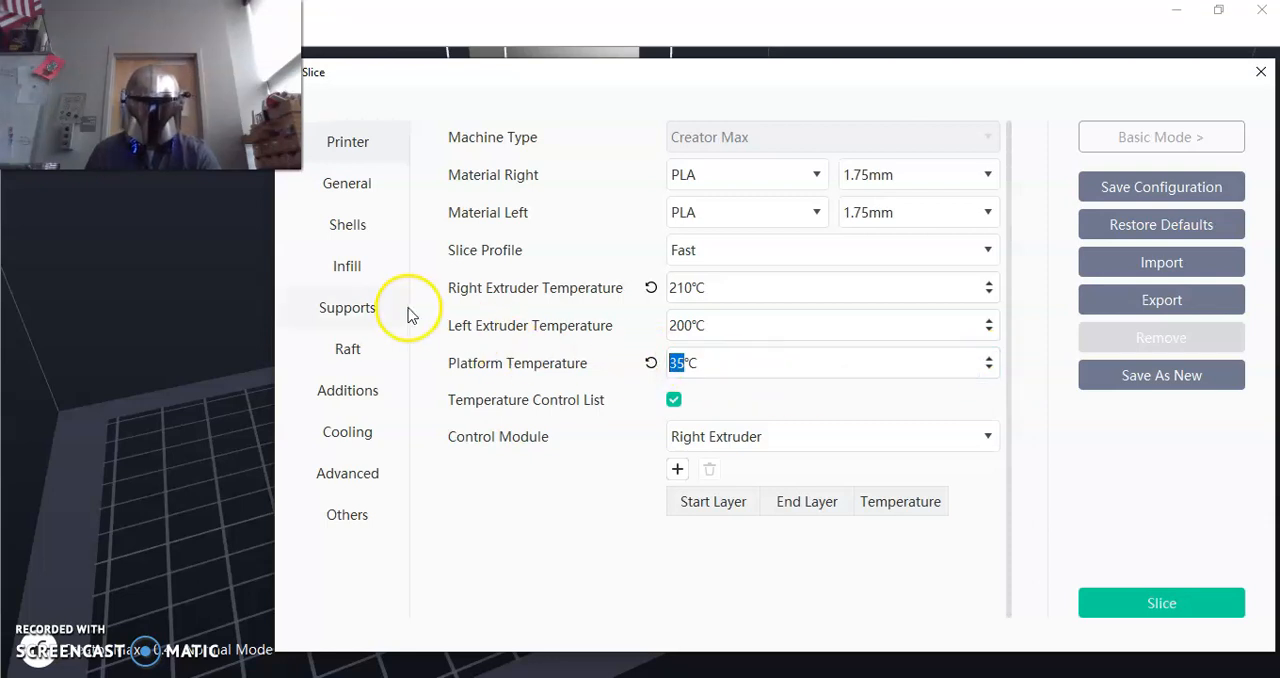
# Enable the raft for the handle in the slicing settings by setting Enable Raft to Yes.
pyautogui.click(347, 349)
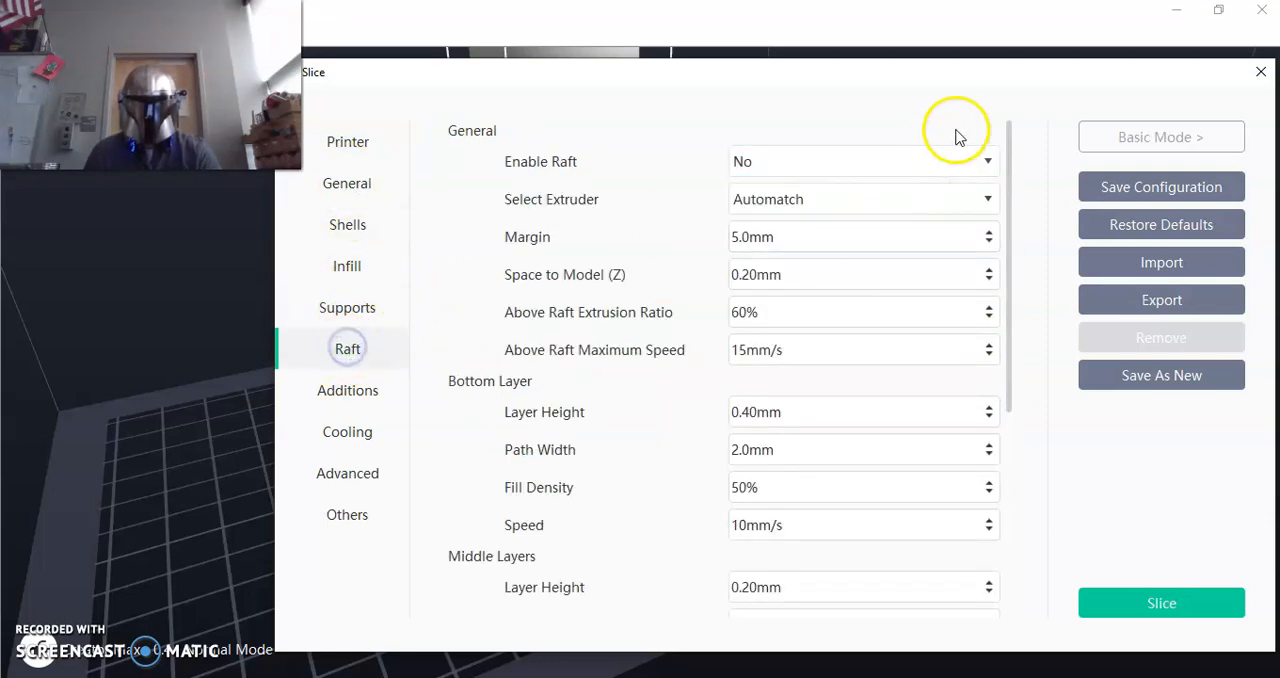
pyautogui.click(886, 161)
pyautogui.click(851, 191)
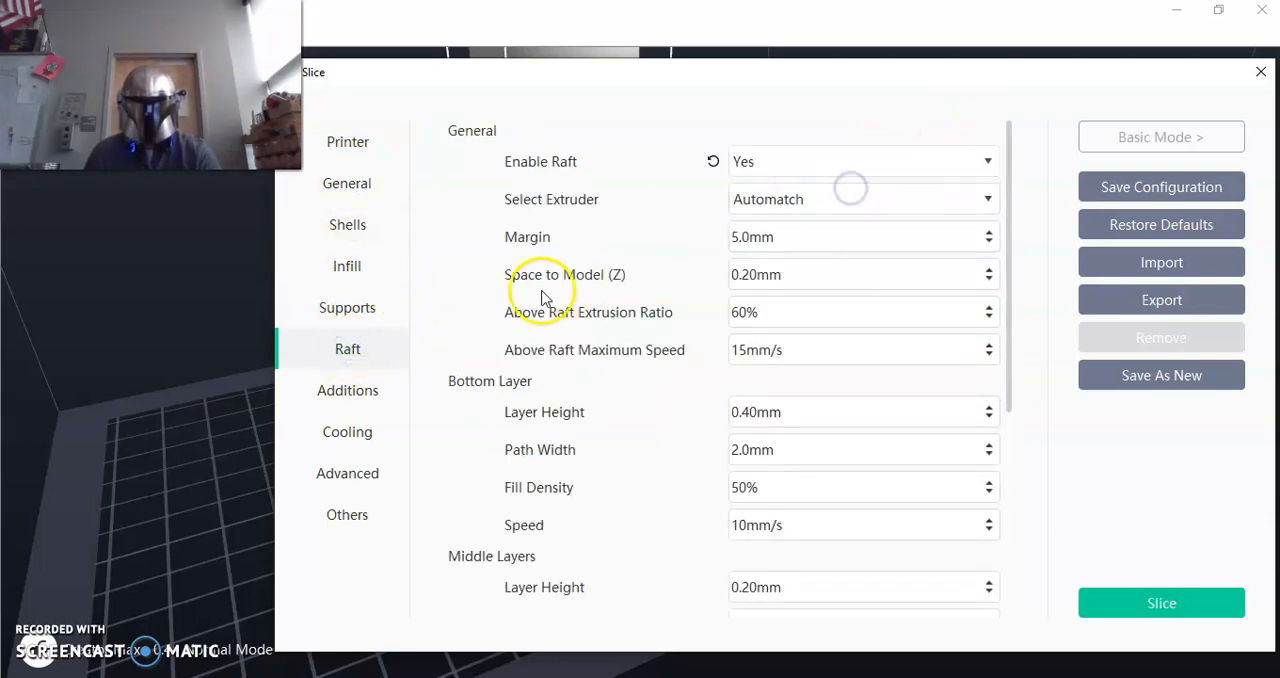
# Check the infill, shell, general and printer settings, and slice the handle and show its slice preview.
pyautogui.click(349, 267)
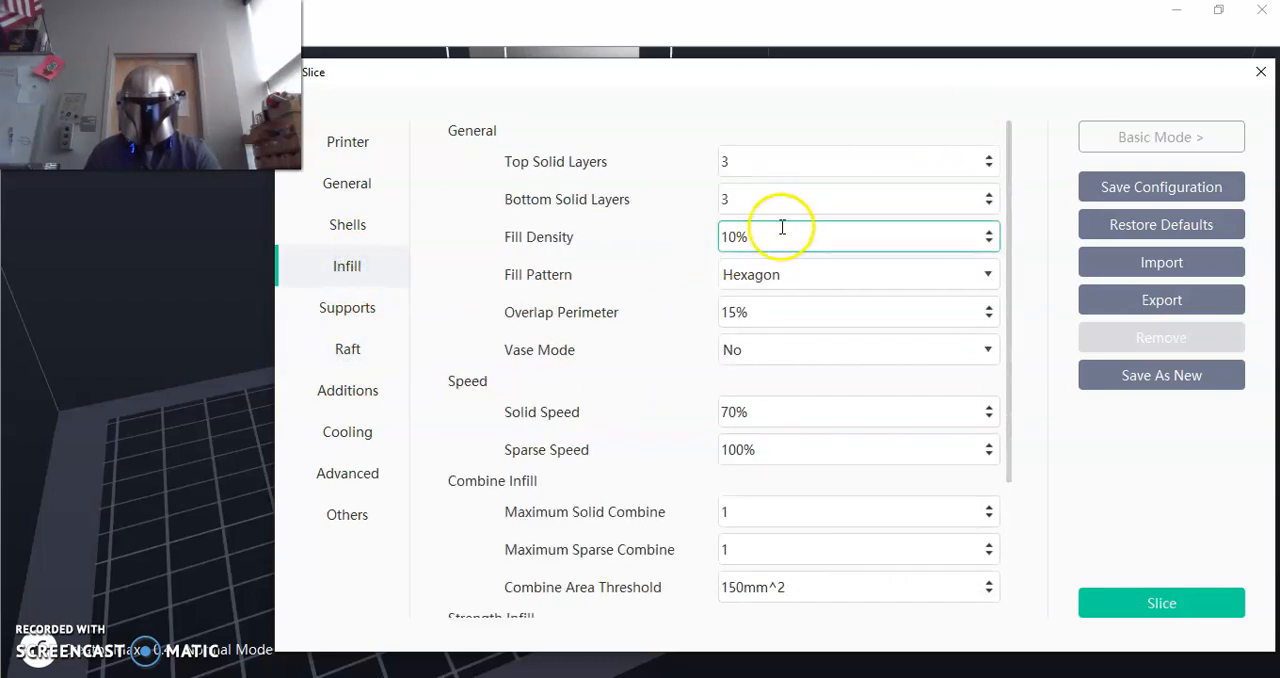
pyautogui.click(354, 232)
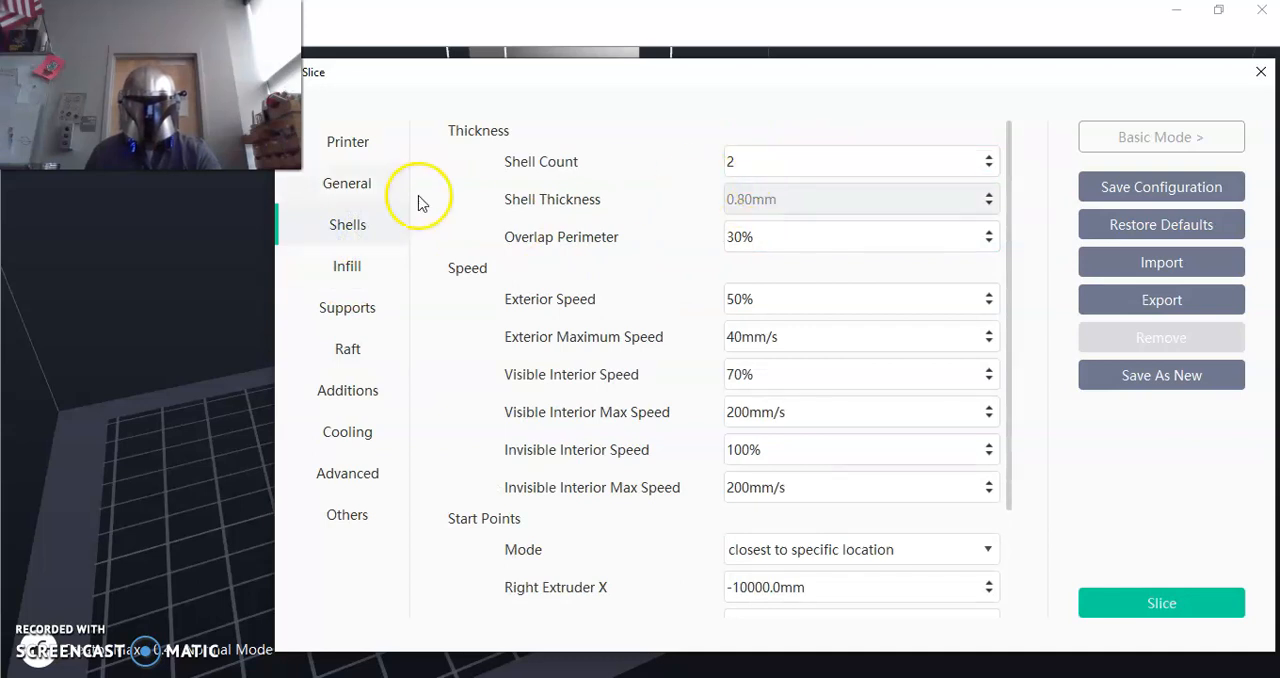
pyautogui.click(347, 186)
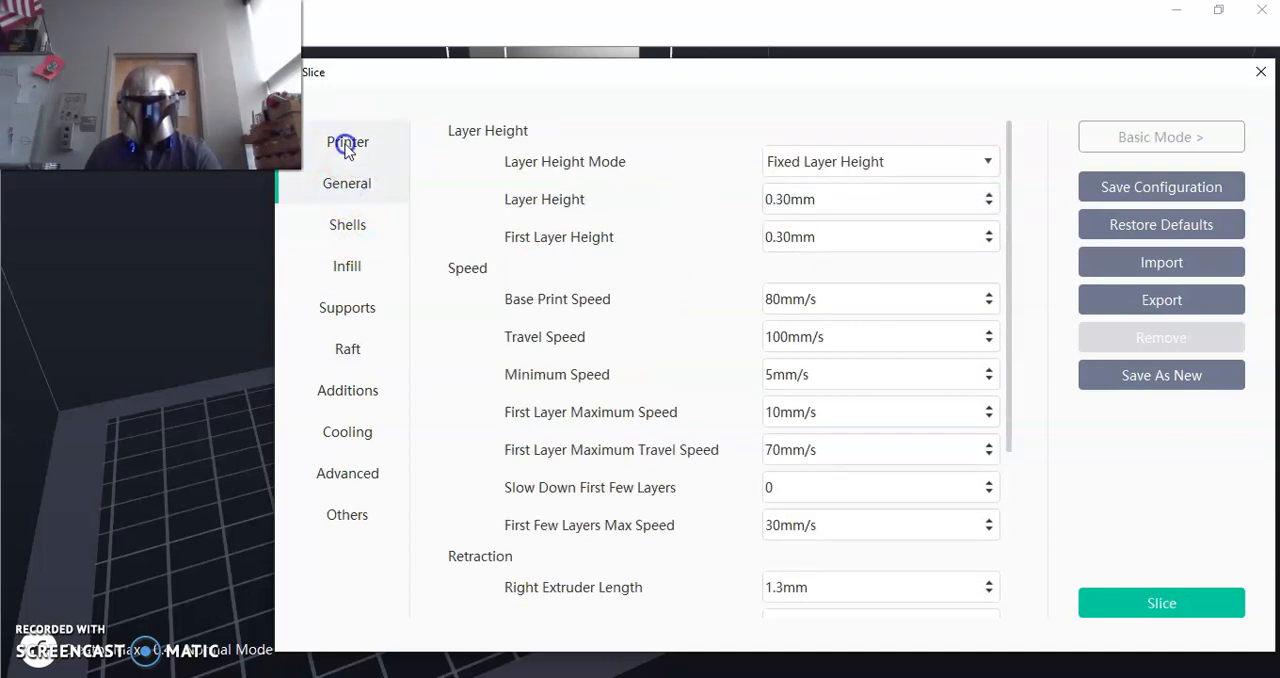
pyautogui.click(347, 148)
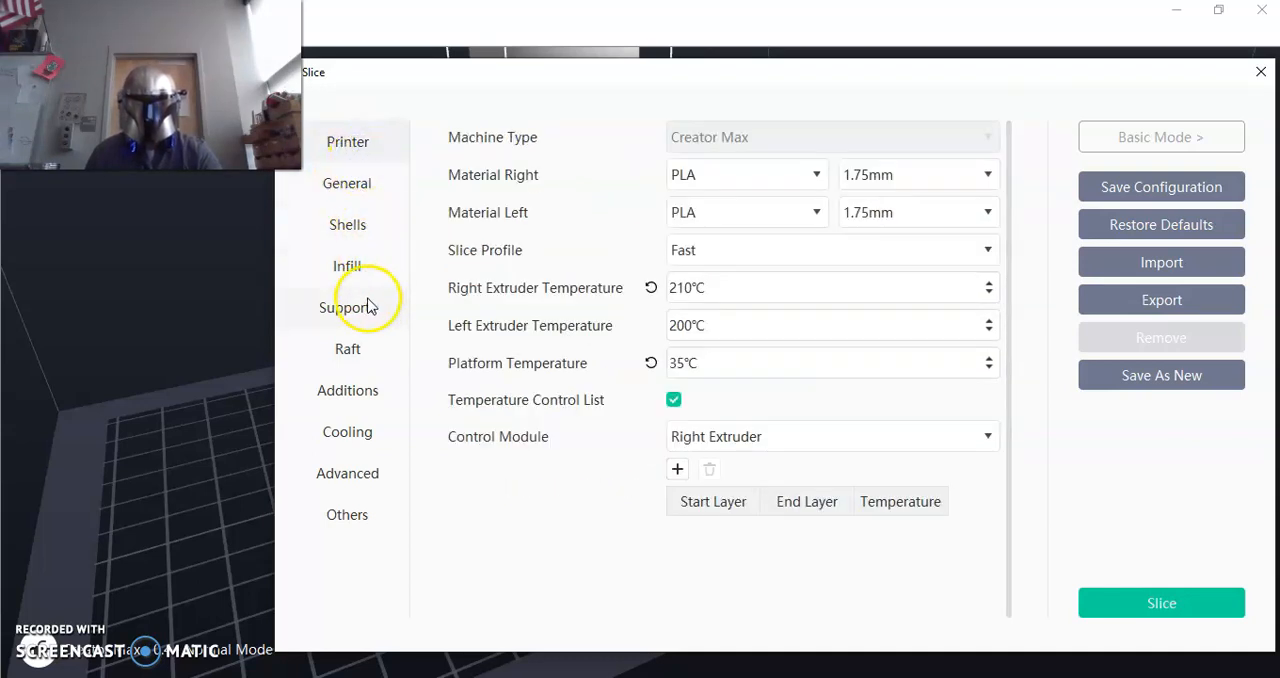
pyautogui.click(1196, 611)
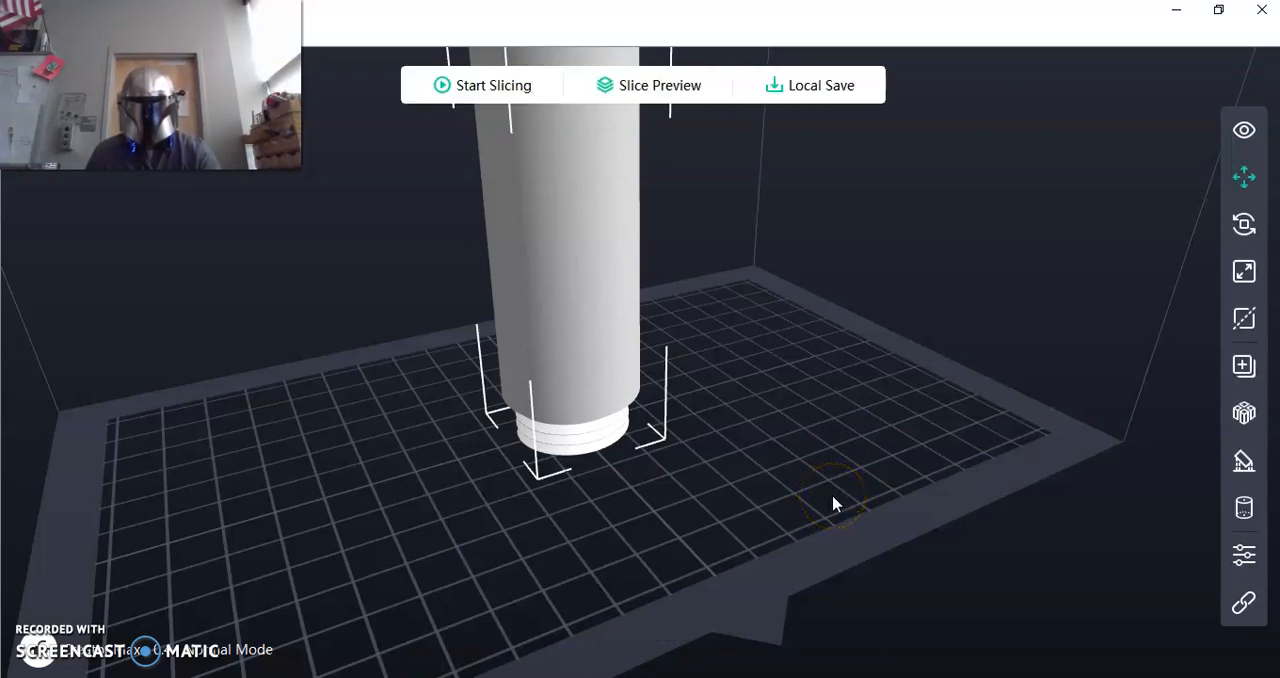
pyautogui.click(687, 88)
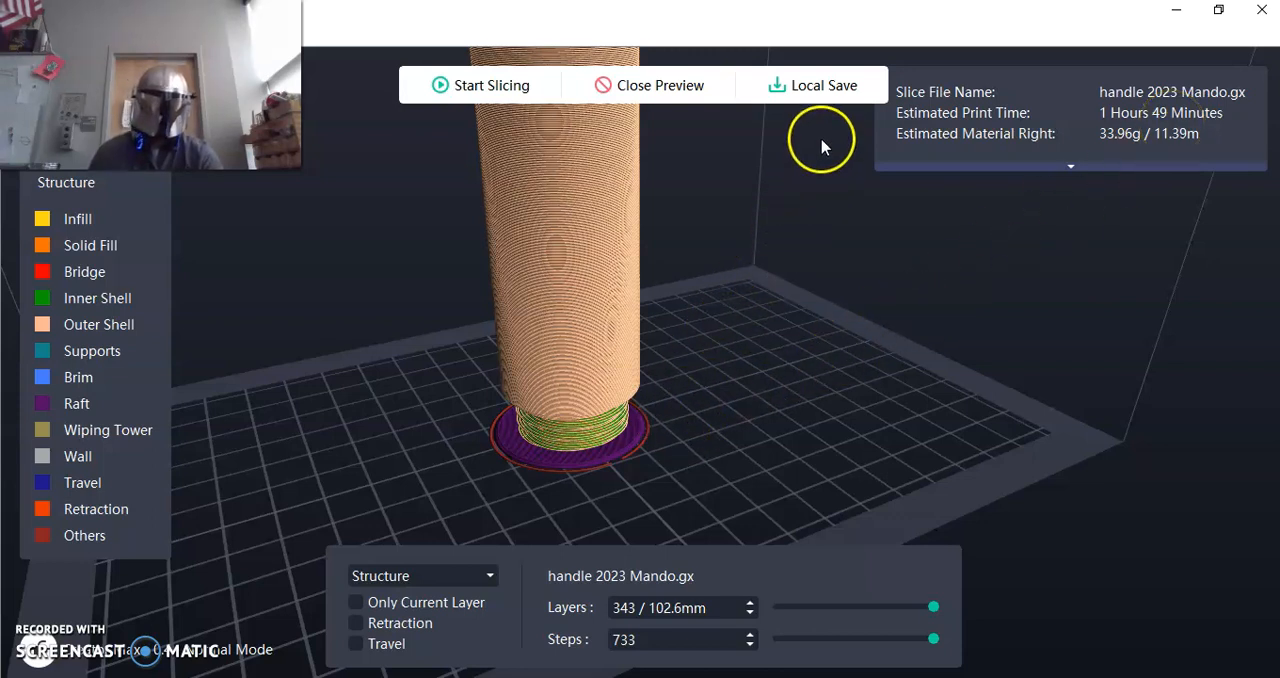
pyautogui.click(811, 89)
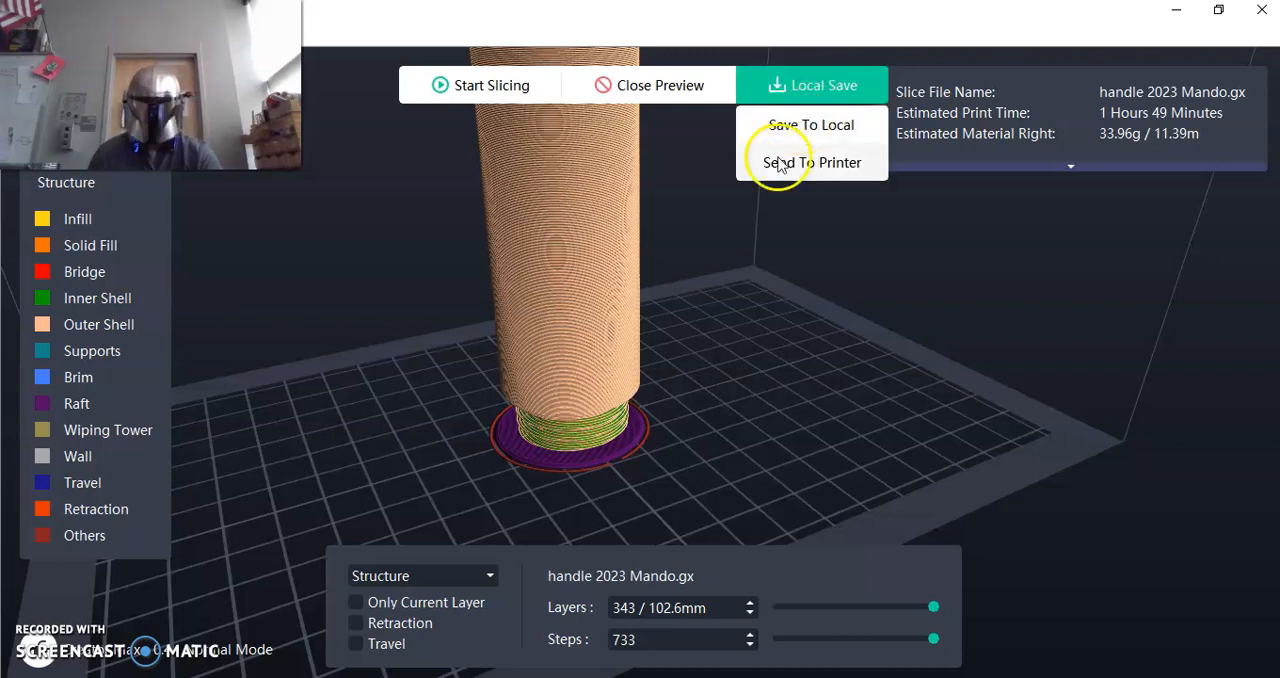
pyautogui.click(840, 128)
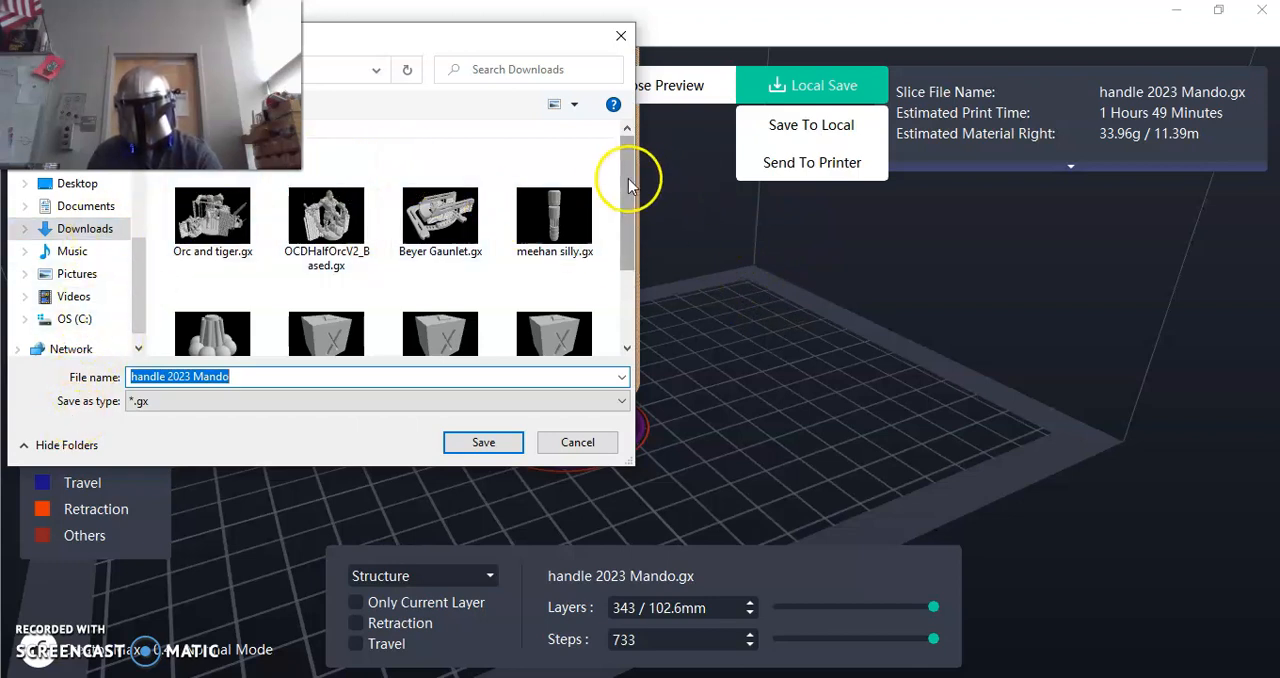
pyautogui.moveTo(630, 174); pyautogui.dragTo(620, 300)
pyautogui.moveTo(131, 277); pyautogui.dragTo(138, 178)
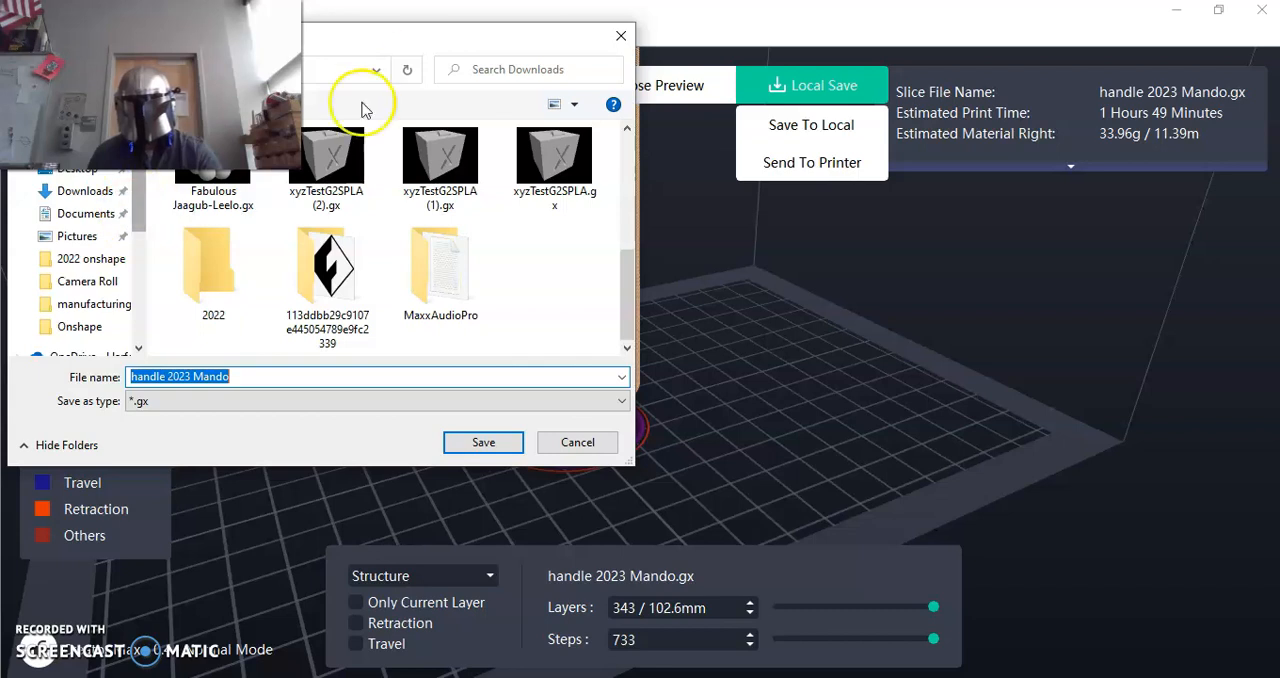
pyautogui.click(580, 444)
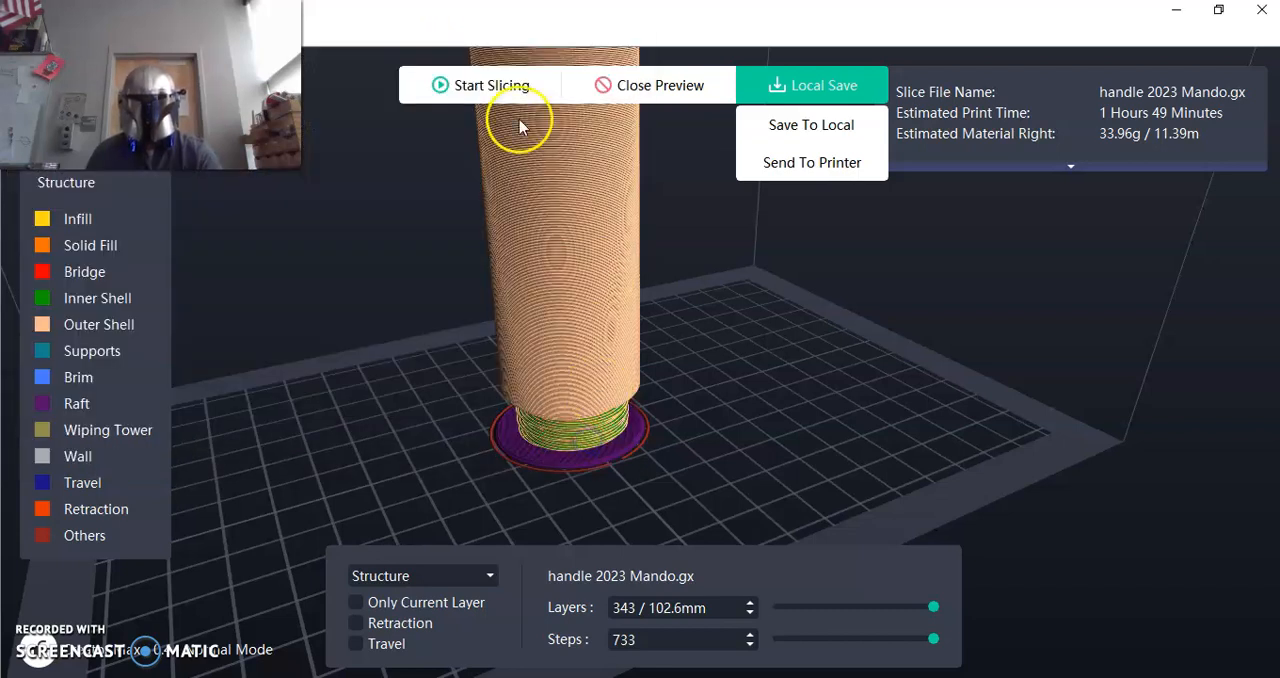